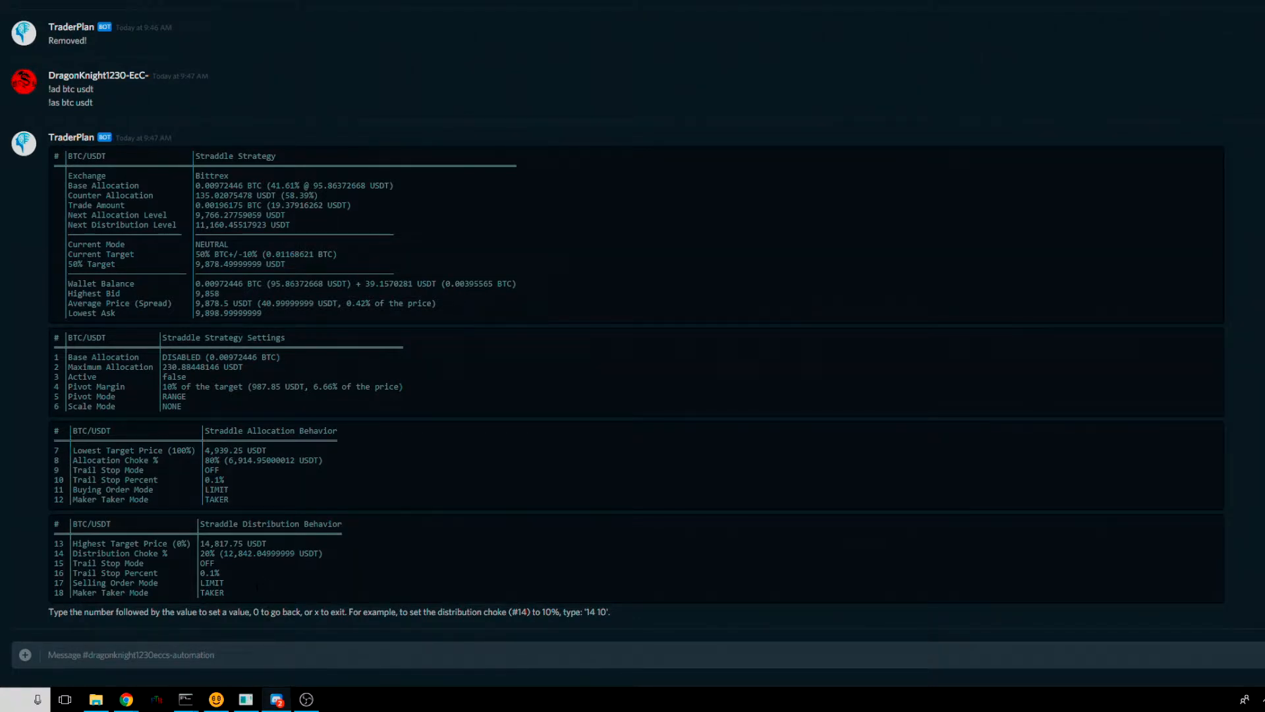
# Examine the BTC/USDT straddle strategy's allocations, next trade levels, targets, wallet balance and bid/ask prices.
pyautogui.moveTo(248, 592); pyautogui.dragTo(53, 357)
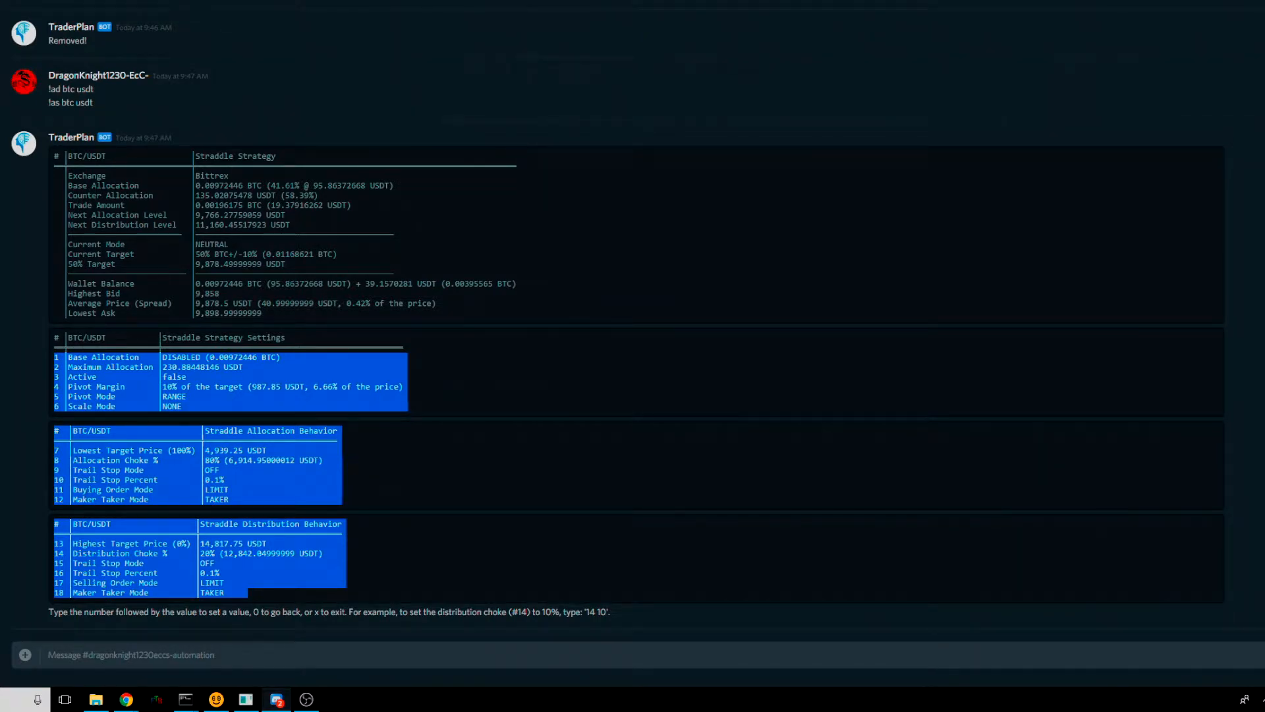
pyautogui.moveTo(196, 185); pyautogui.dragTo(263, 186)
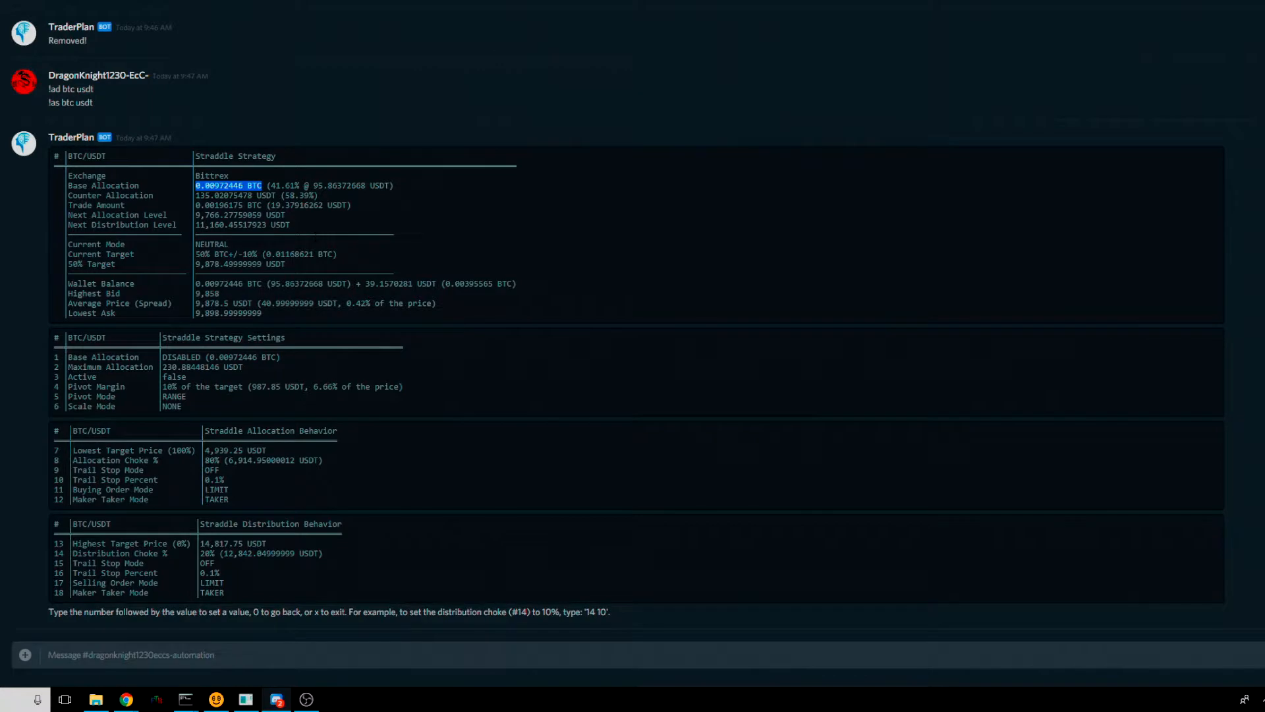
pyautogui.moveTo(196, 196); pyautogui.dragTo(252, 196)
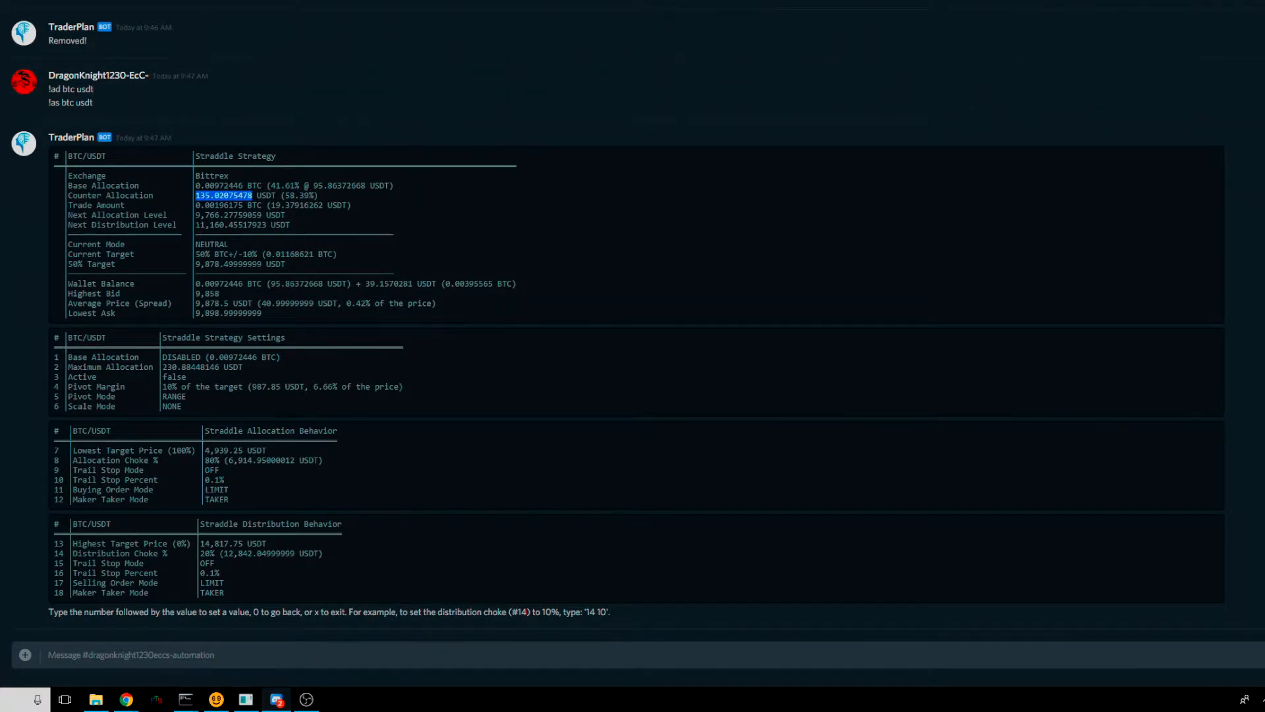
pyautogui.moveTo(195, 215); pyautogui.dragTo(262, 215)
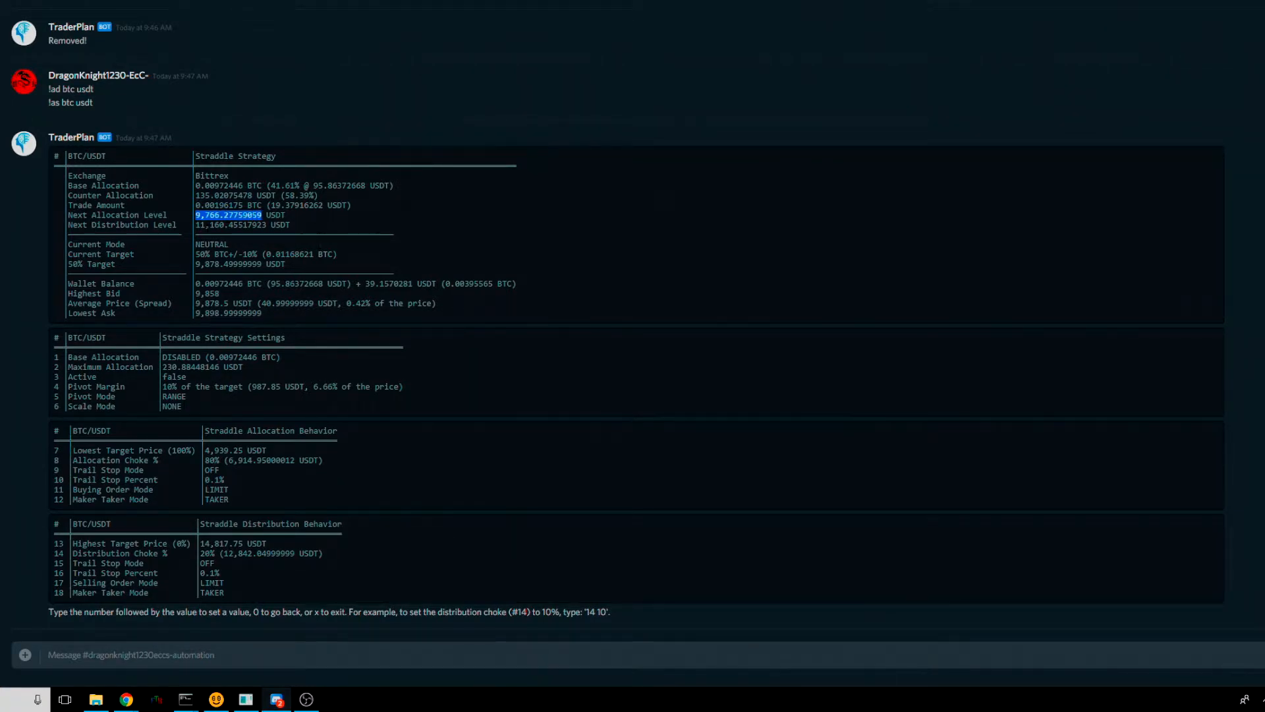
pyautogui.moveTo(195, 225); pyautogui.dragTo(267, 225)
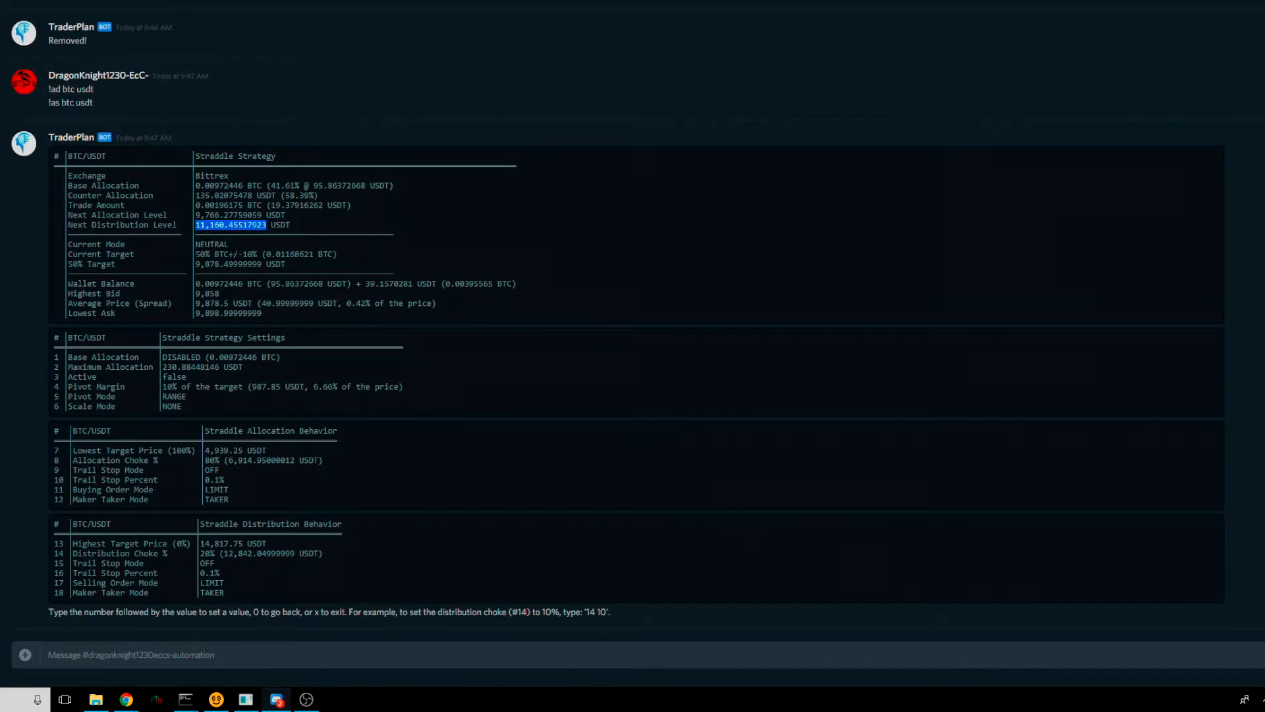
pyautogui.moveTo(195, 253); pyautogui.dragTo(332, 254)
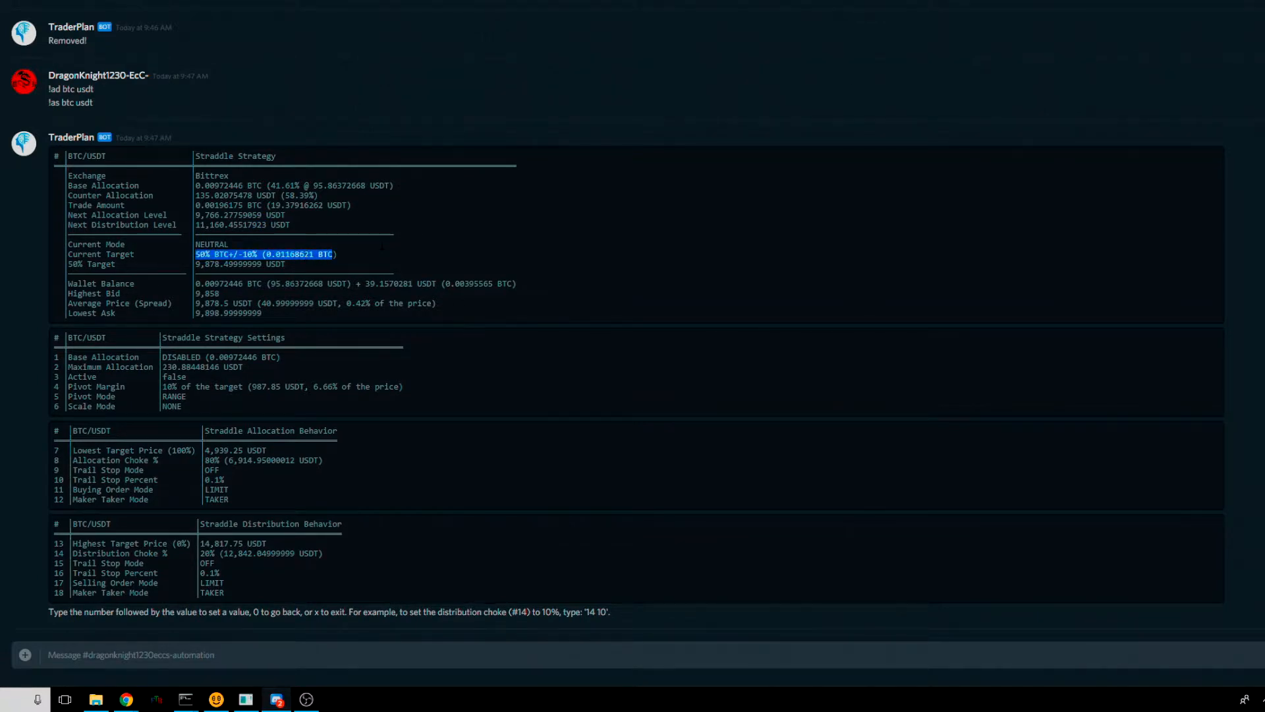
pyautogui.click(382, 244)
pyautogui.moveTo(195, 264); pyautogui.dragTo(262, 265)
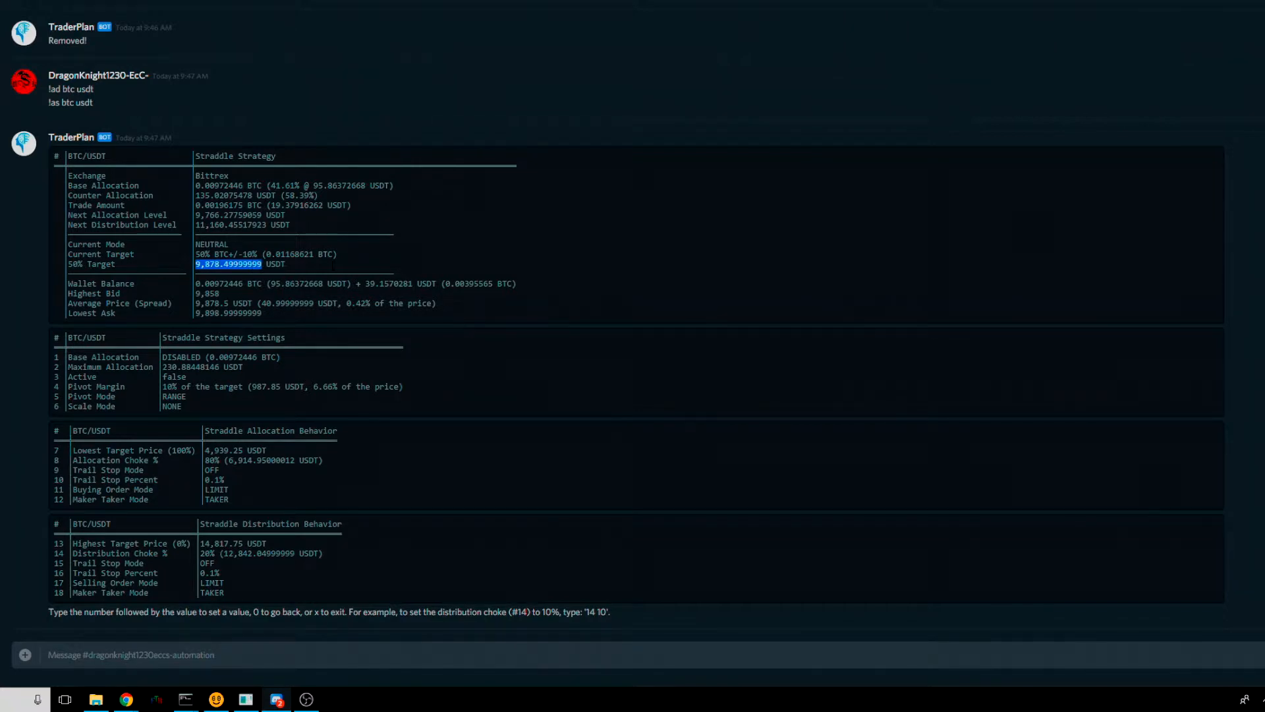
pyautogui.click(332, 266)
pyautogui.moveTo(195, 284); pyautogui.dragTo(262, 284)
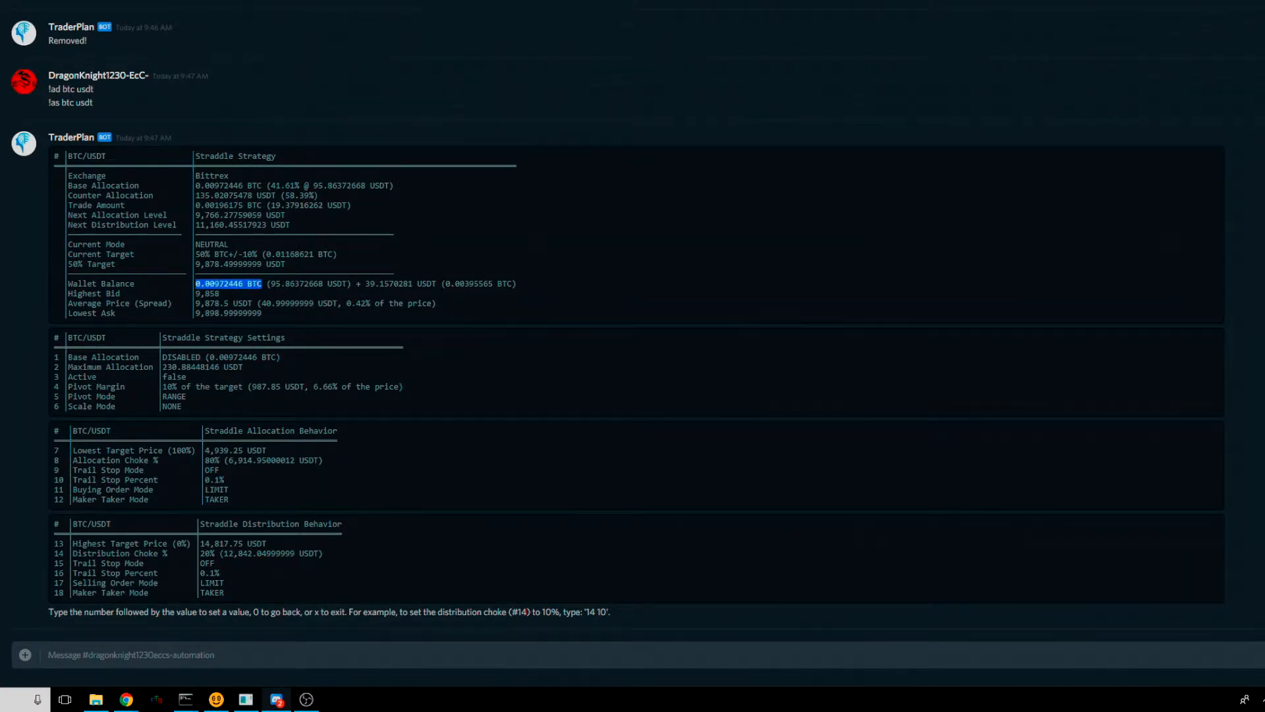
pyautogui.moveTo(445, 284); pyautogui.dragTo(493, 284)
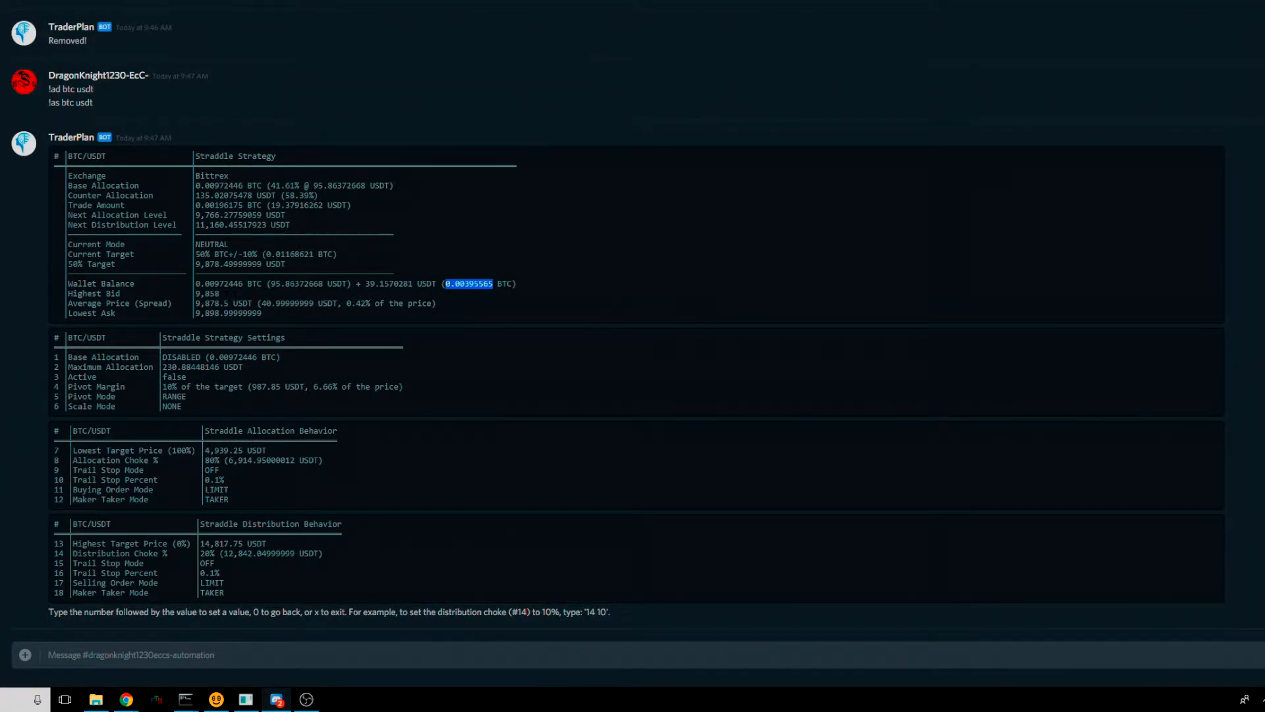
pyautogui.doubleClick(207, 294)
pyautogui.moveTo(196, 303); pyautogui.dragTo(265, 319)
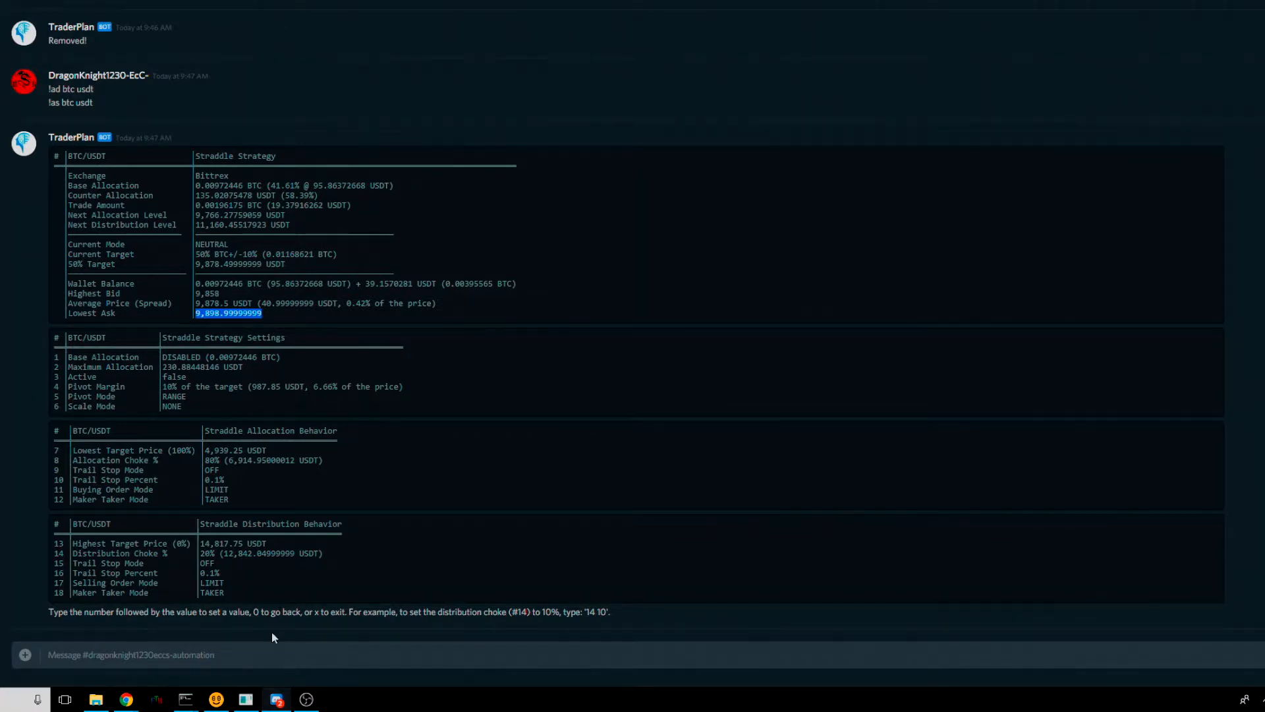
# Set the BTC/USDT strategy's base allocation to 0 by sending the bot "1 0".
pyautogui.click(272, 654)
pyautogui.write('1')
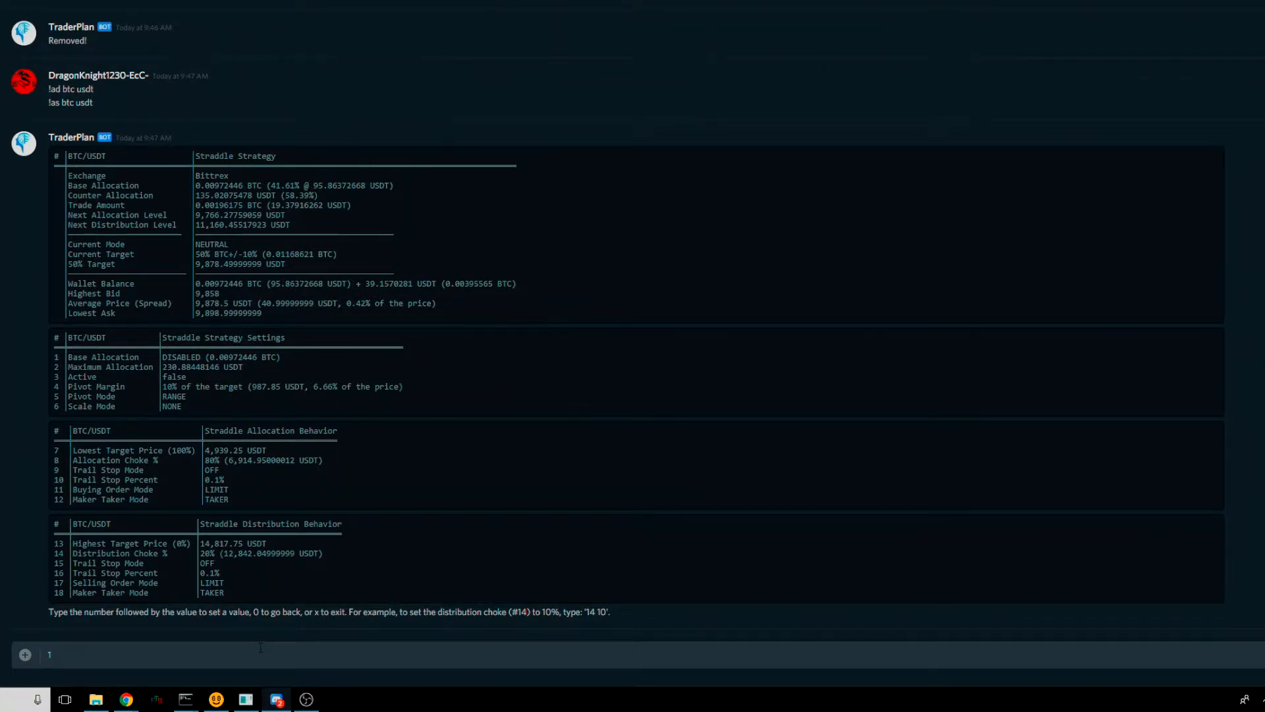
pyautogui.write(' 0')
pyautogui.press('Return')
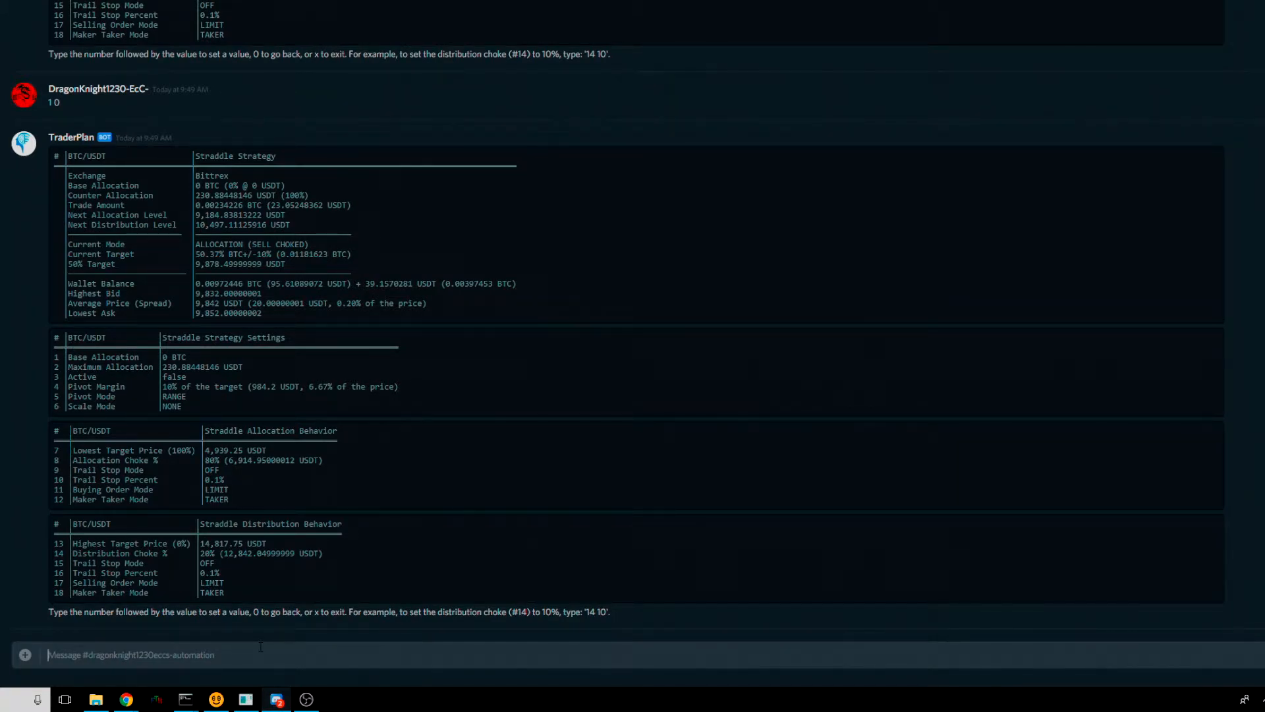
# Set the base allocation to 0.0005 BTC and compare it with the wallet balance in the earlier strategy output.
pyautogui.write('1')
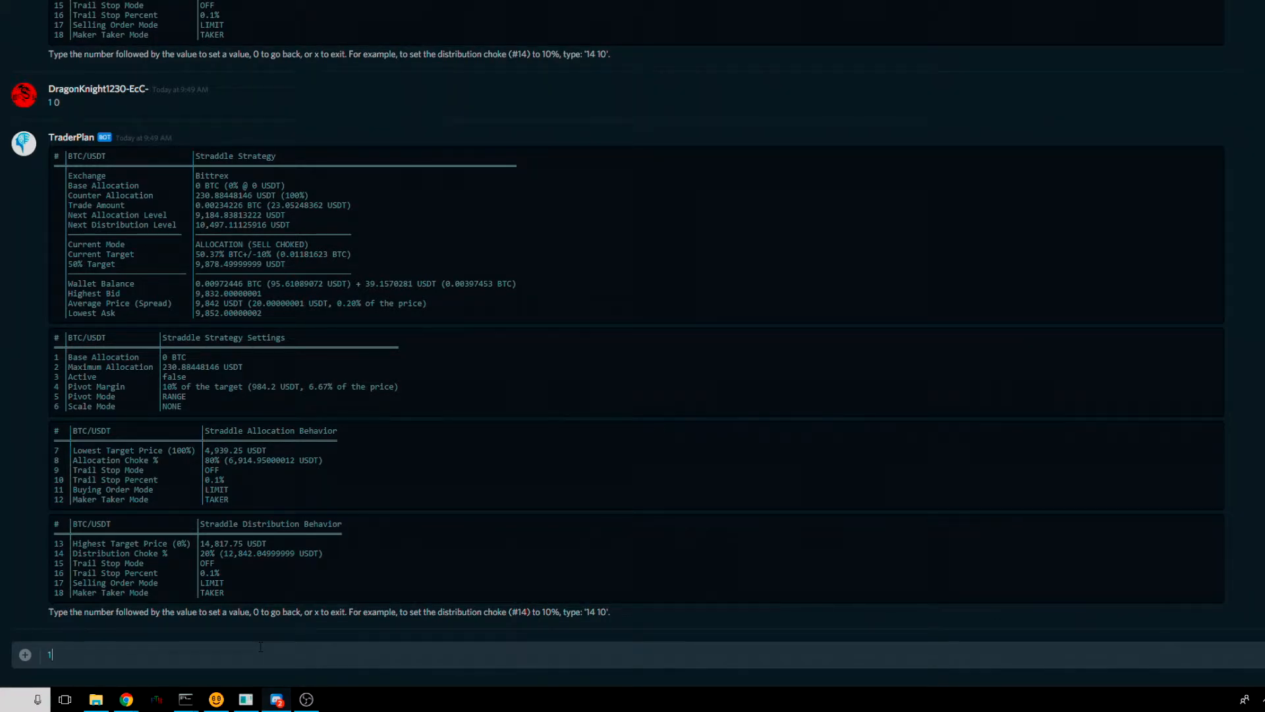
pyautogui.write('0.0005')
pyautogui.press('Return')
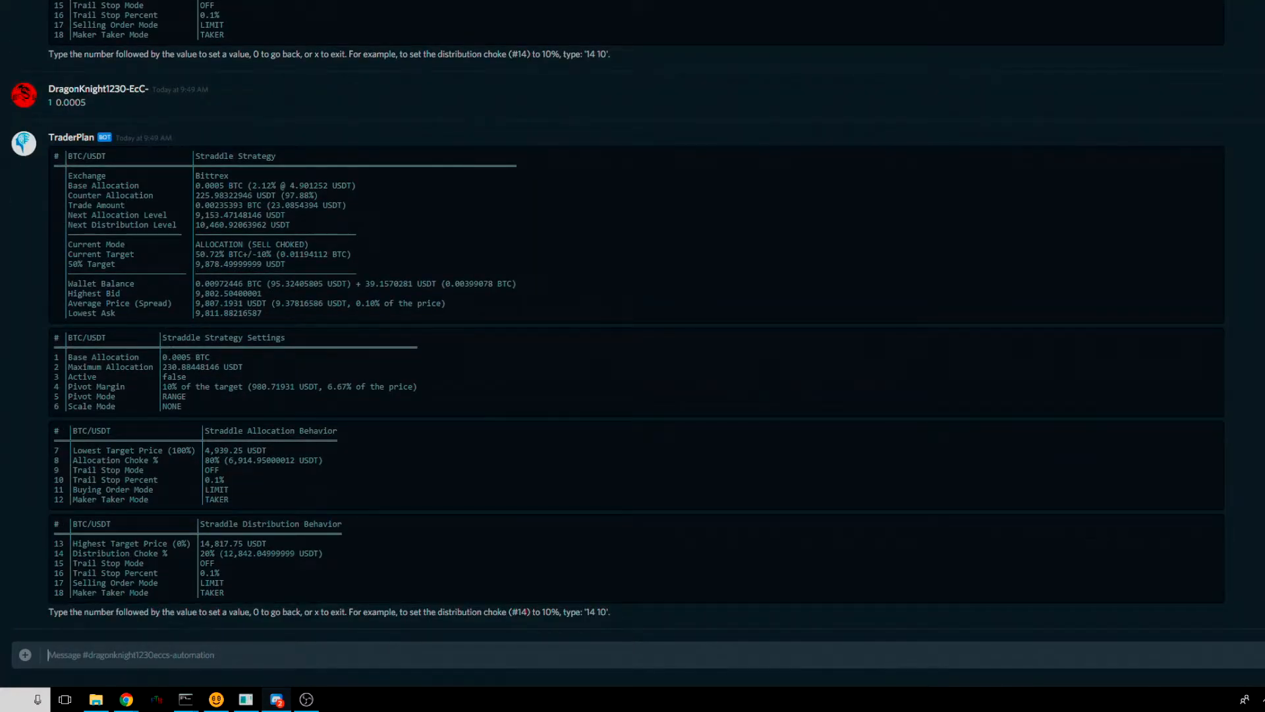
pyautogui.moveTo(192, 357); pyautogui.dragTo(153, 356)
pyautogui.scroll(15, 238, 252)
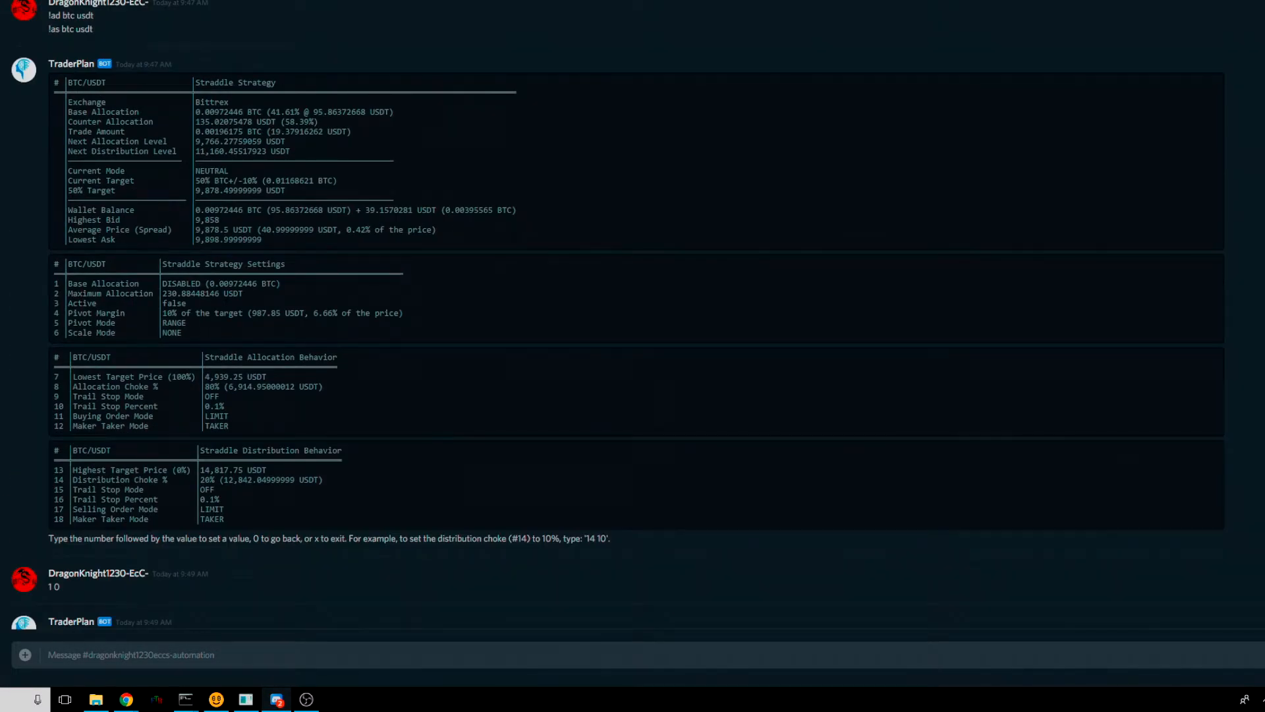
pyautogui.moveTo(196, 210); pyautogui.dragTo(243, 210)
pyautogui.scroll(-12, 255, 265)
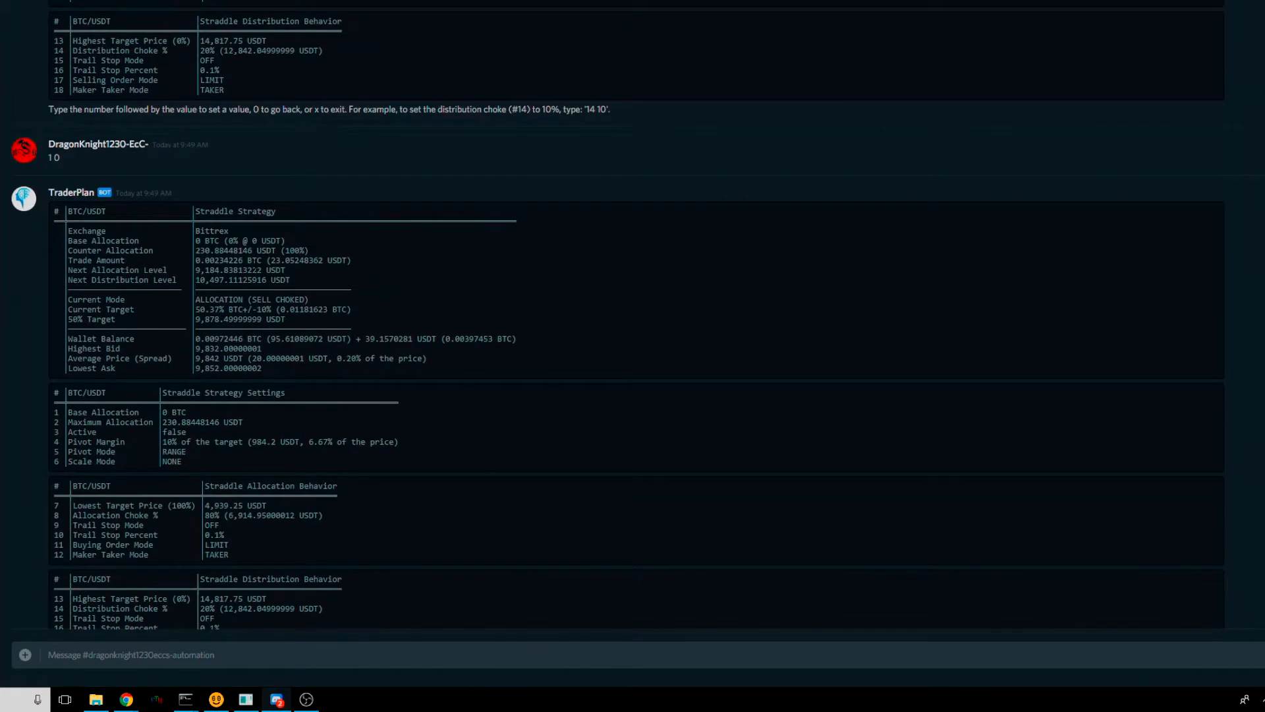
pyautogui.scroll(-3, 255, 265)
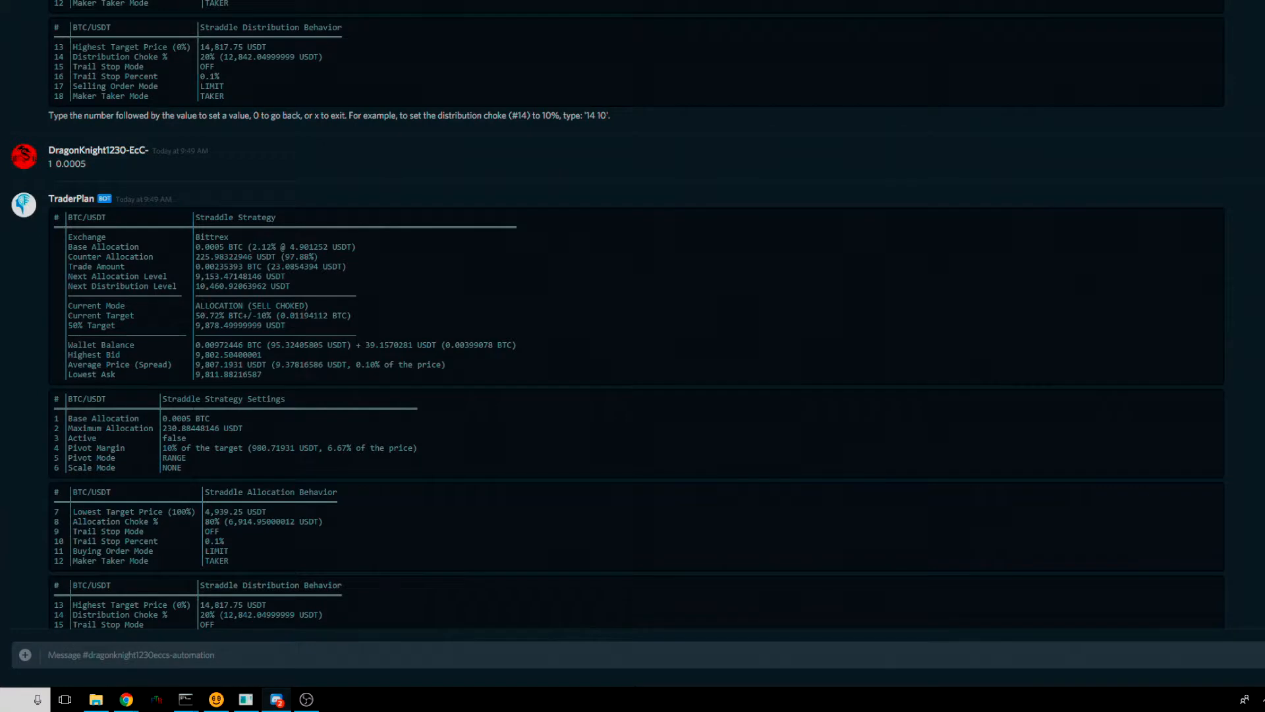
pyautogui.scroll(-1, 618, 315)
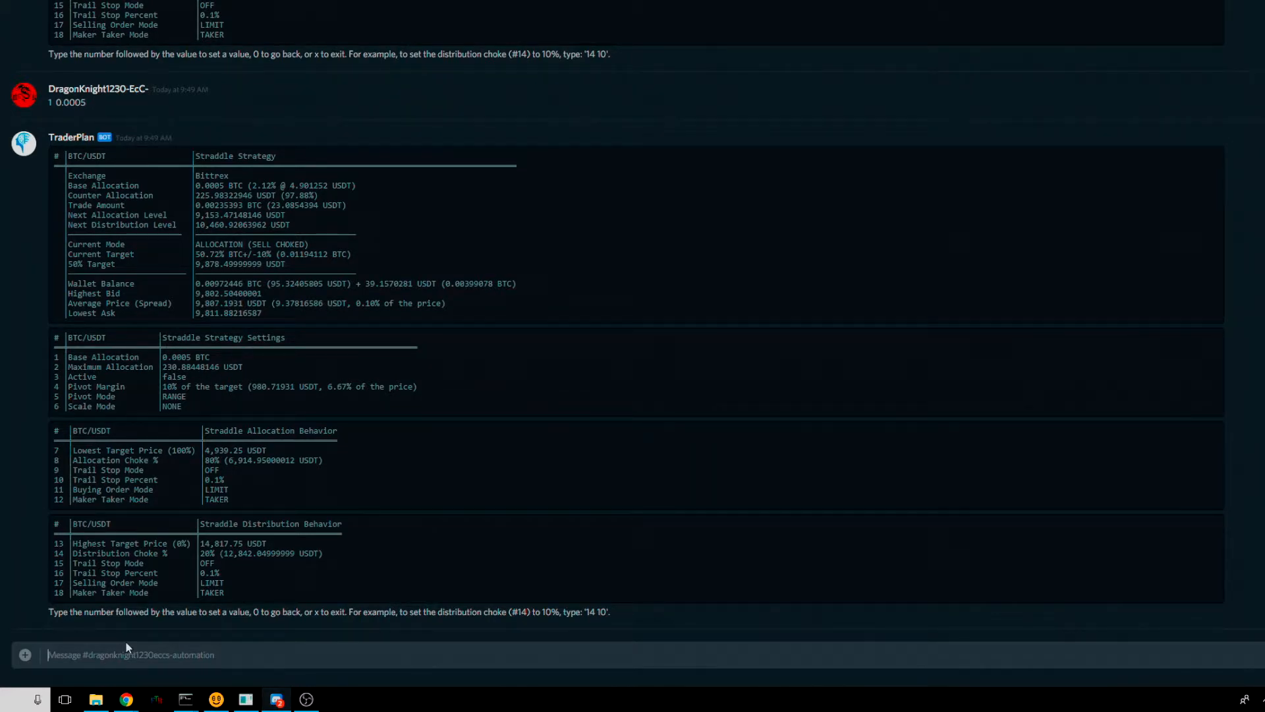
# Set the strategy's maximum allocation to 100 USDT and its pivot margin to 5%.
pyautogui.write('2 100')
pyautogui.press('Return')
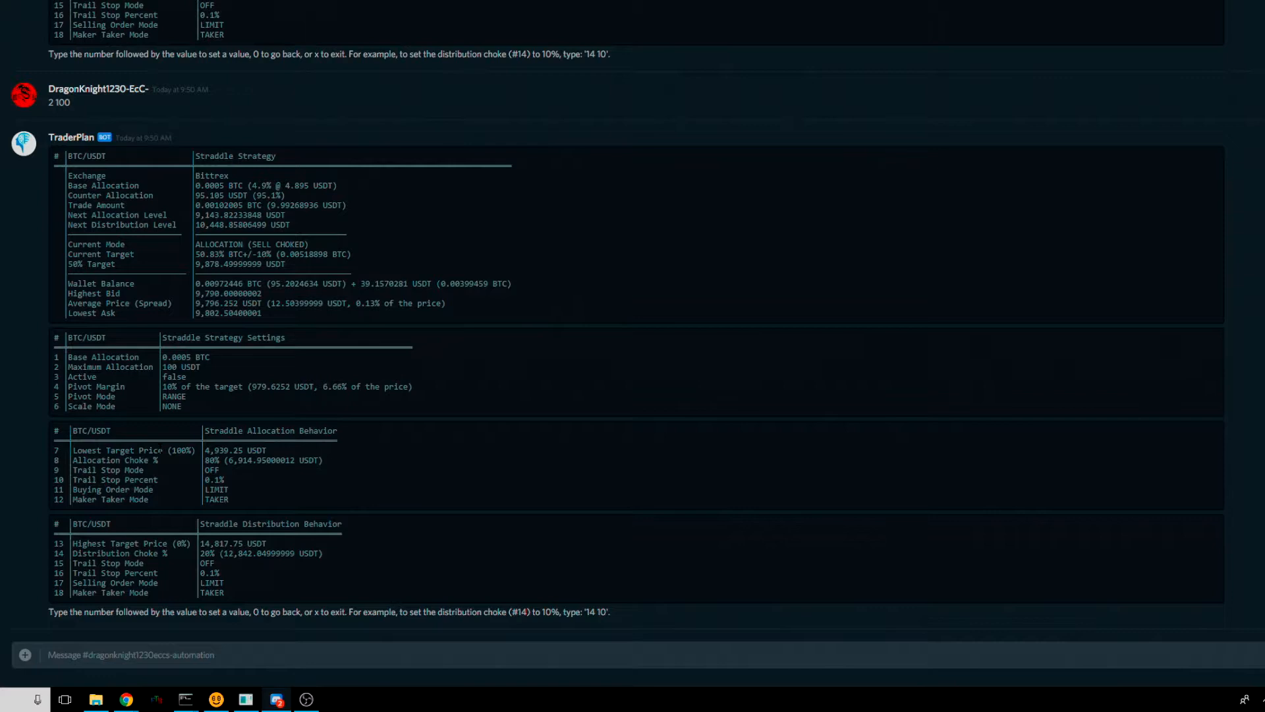
pyautogui.write('4')
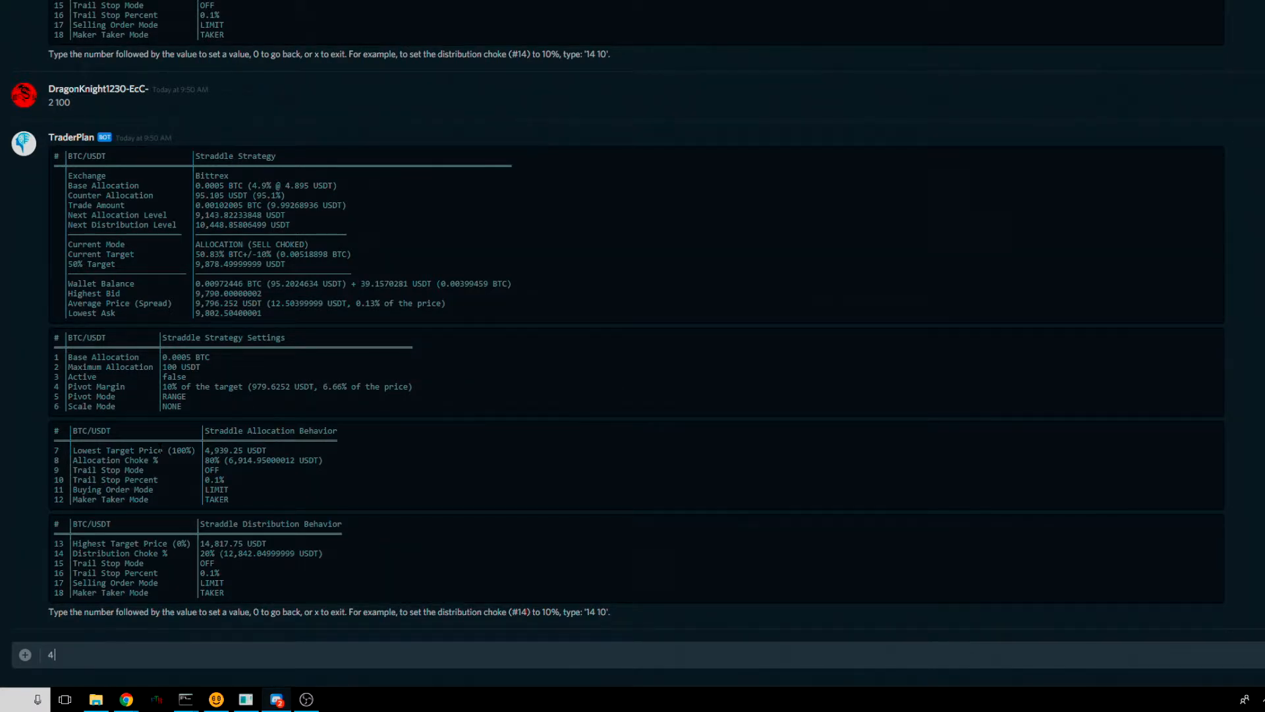
pyautogui.write(' 5')
pyautogui.press('Return')
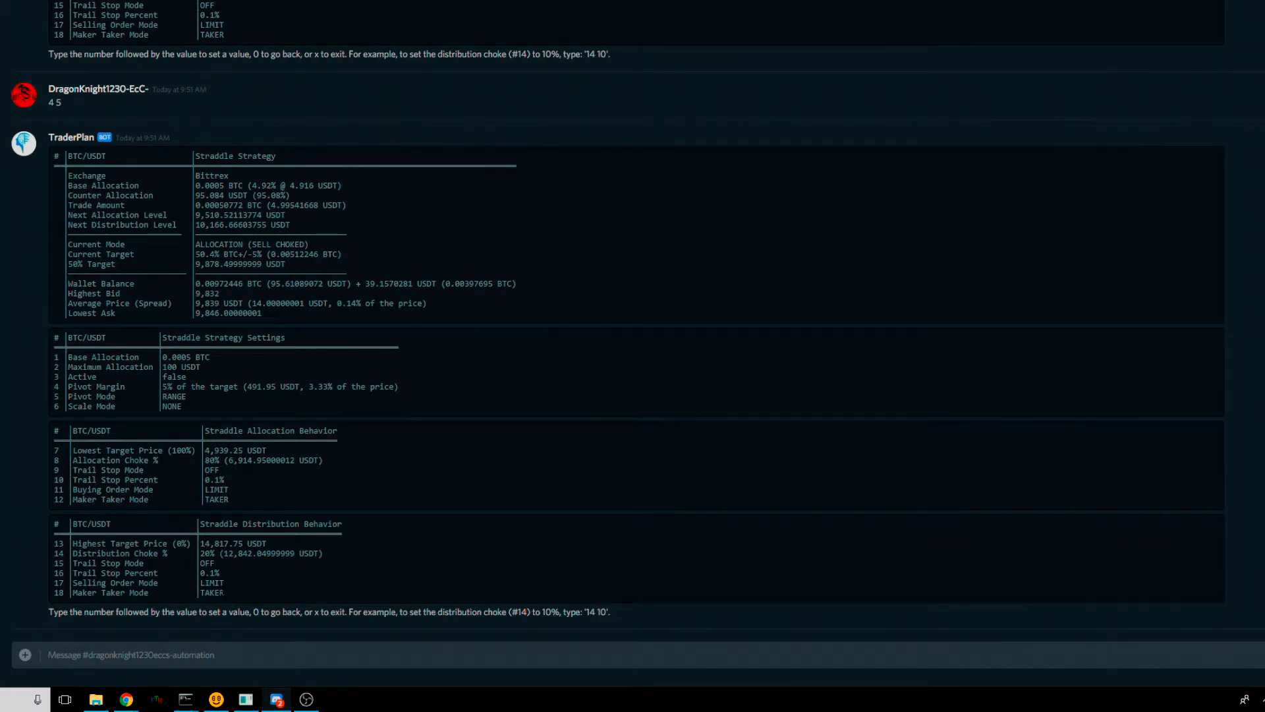
# Exit the strategy settings and open the TradingView chart requested from the bot with "!chart btc usdt".
pyautogui.write('x')
pyautogui.press('Return')
pyautogui.write('!')
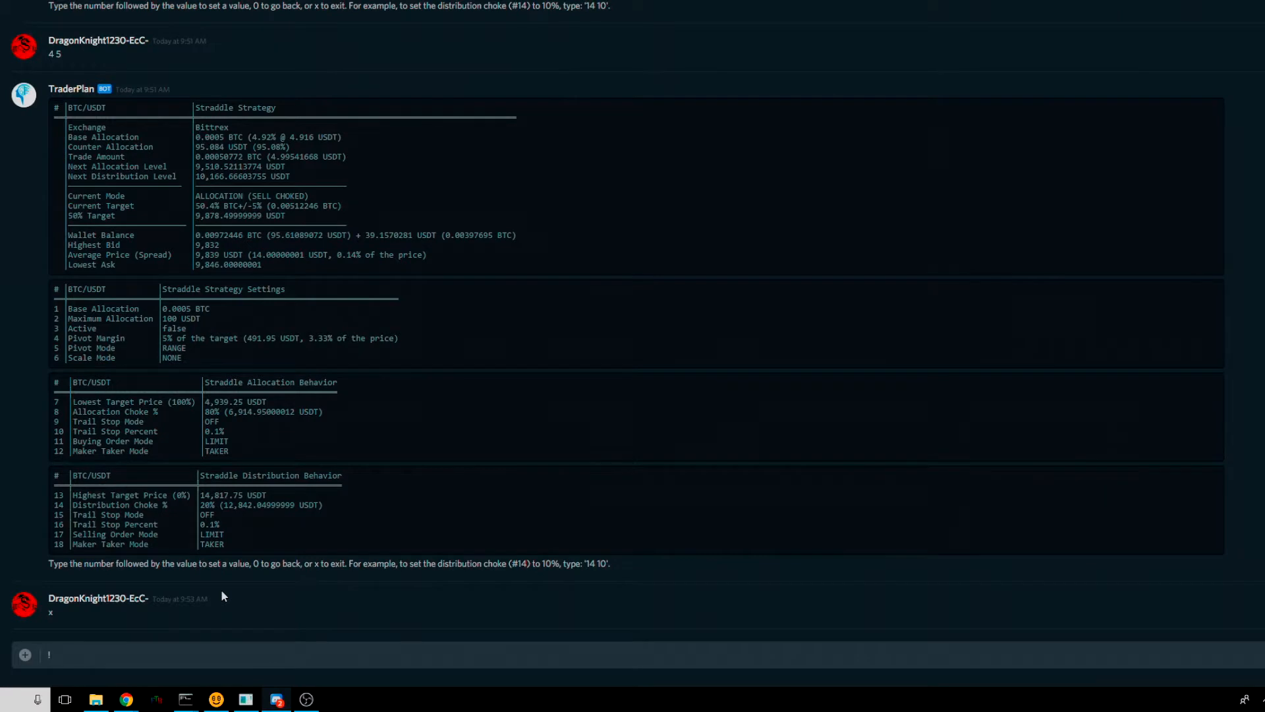
pyautogui.write('chart btc usdt')
pyautogui.press('Return')
pyautogui.click(164, 613)
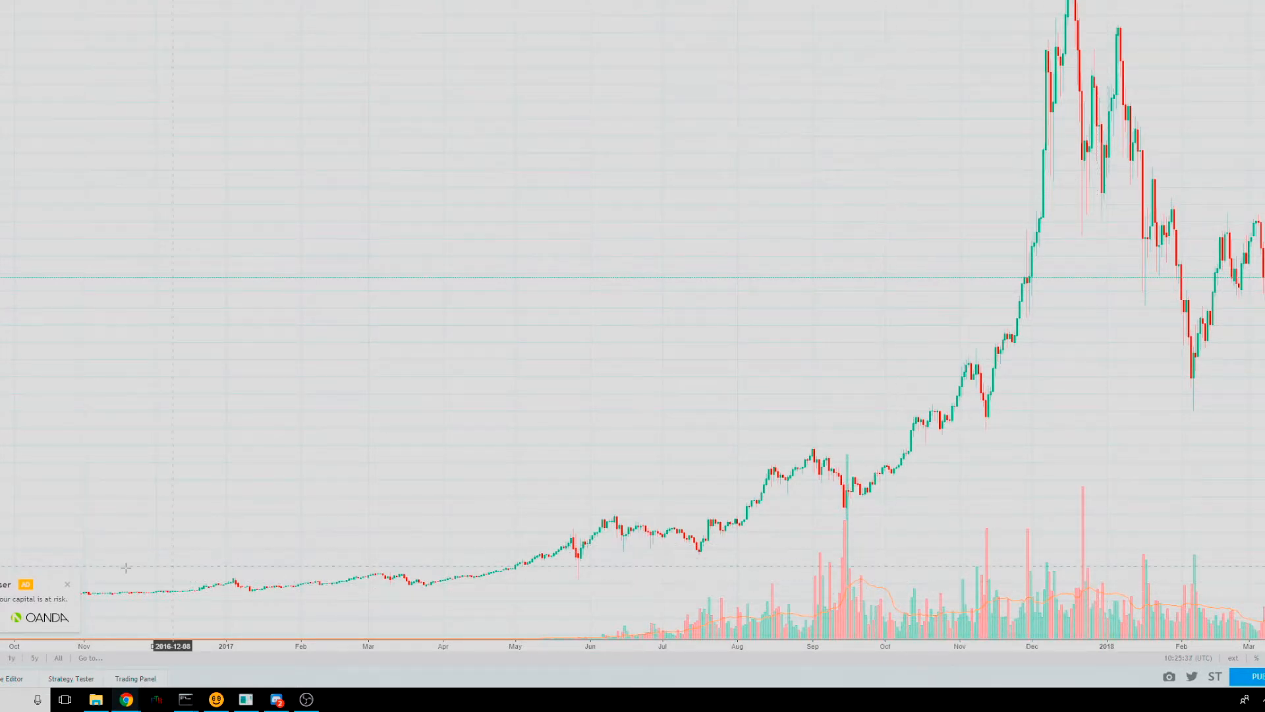
# Hide the chart ad and mark the trading range with horizontal lines below the February 2018 low and at the January 2018 peak.
pyautogui.click(67, 584)
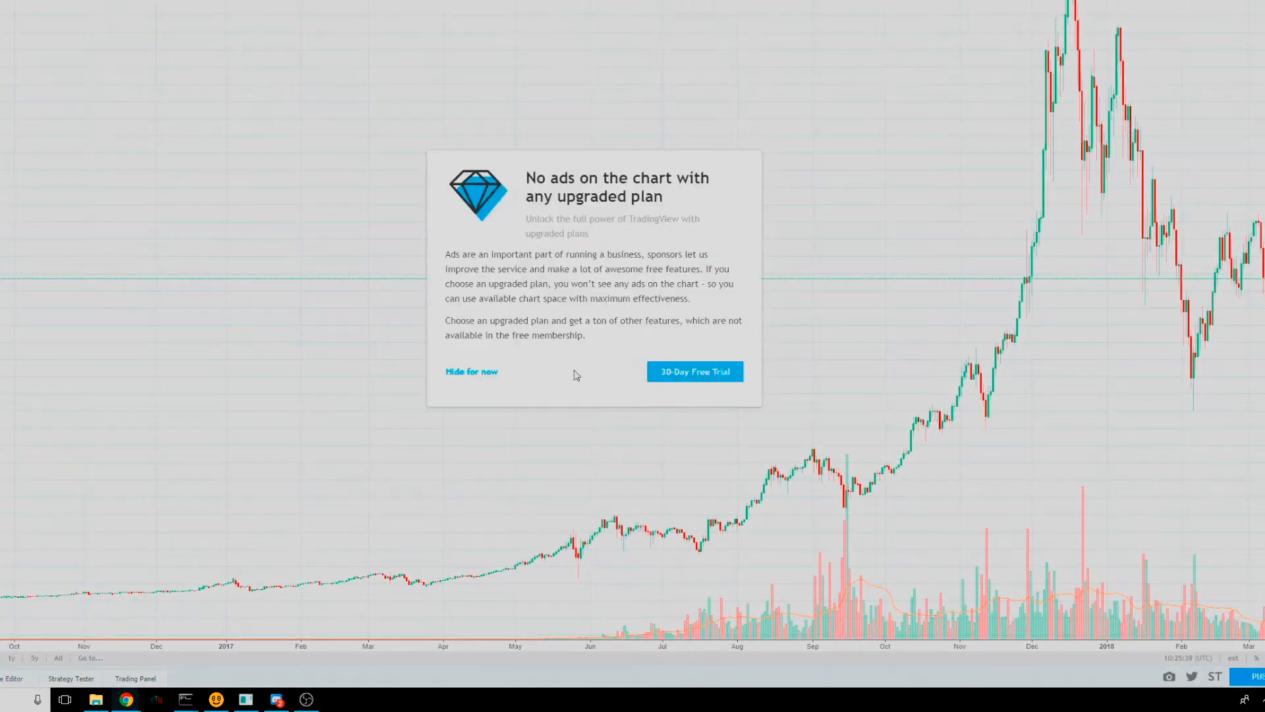
pyautogui.click(478, 372)
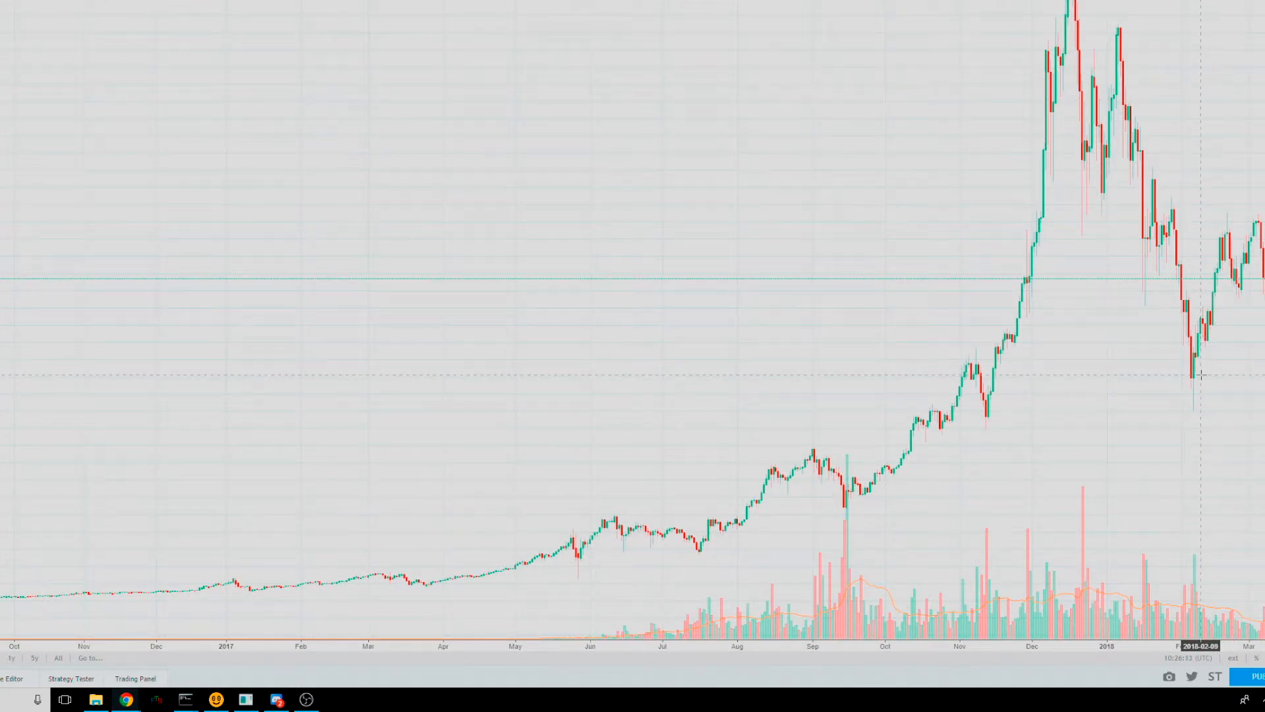
pyautogui.click(1191, 446)
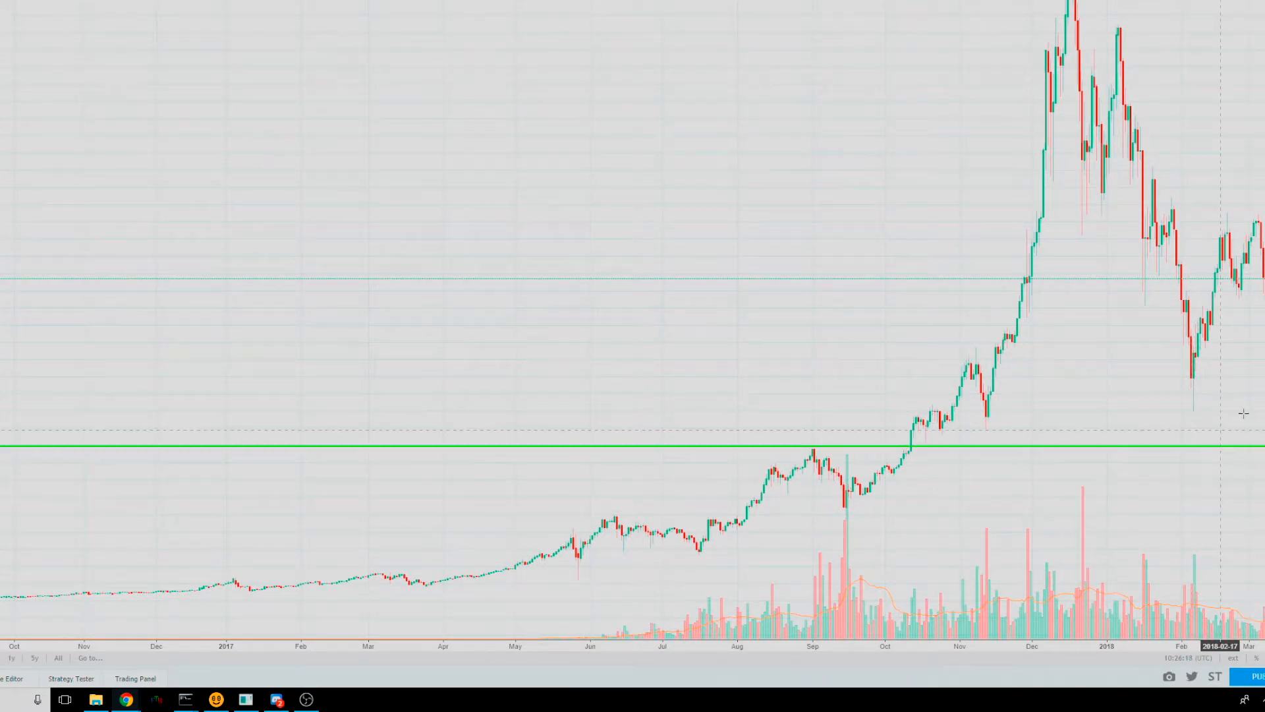
pyautogui.click(1177, 27)
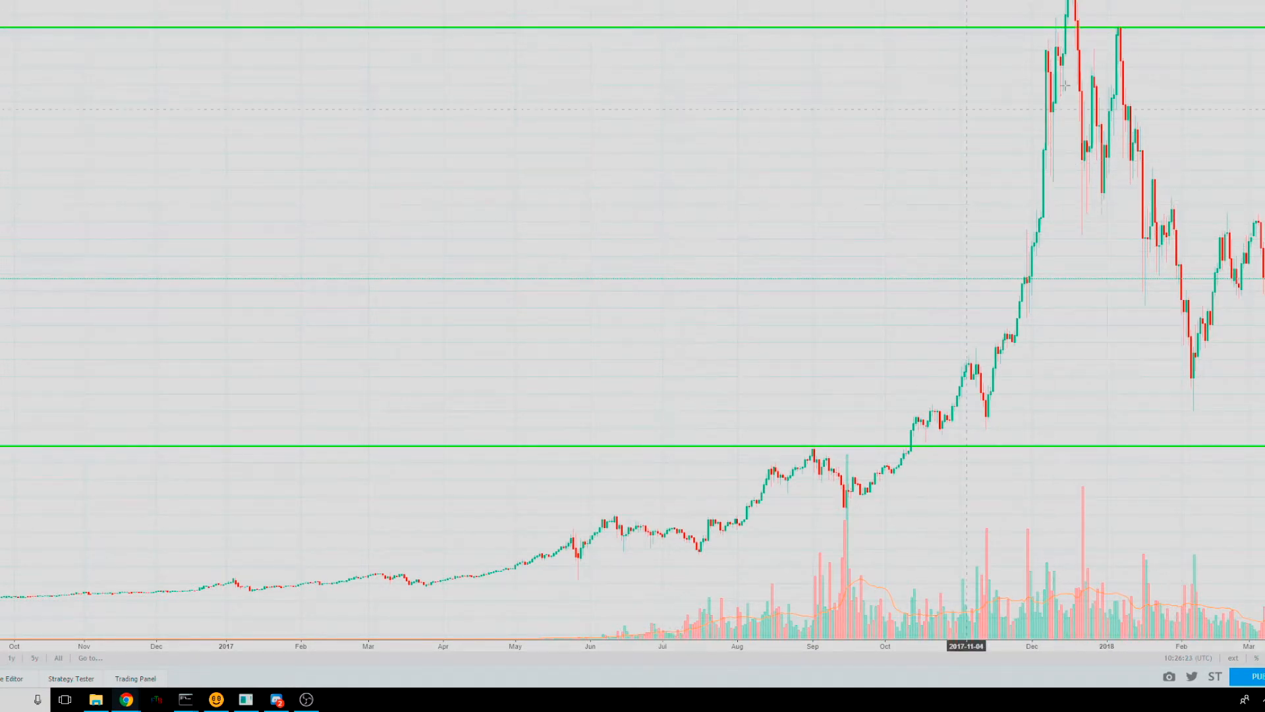
# Switch back to Discord and reopen the BTC/USDT strategy settings with "!es btc usdt".
pyautogui.click(277, 703)
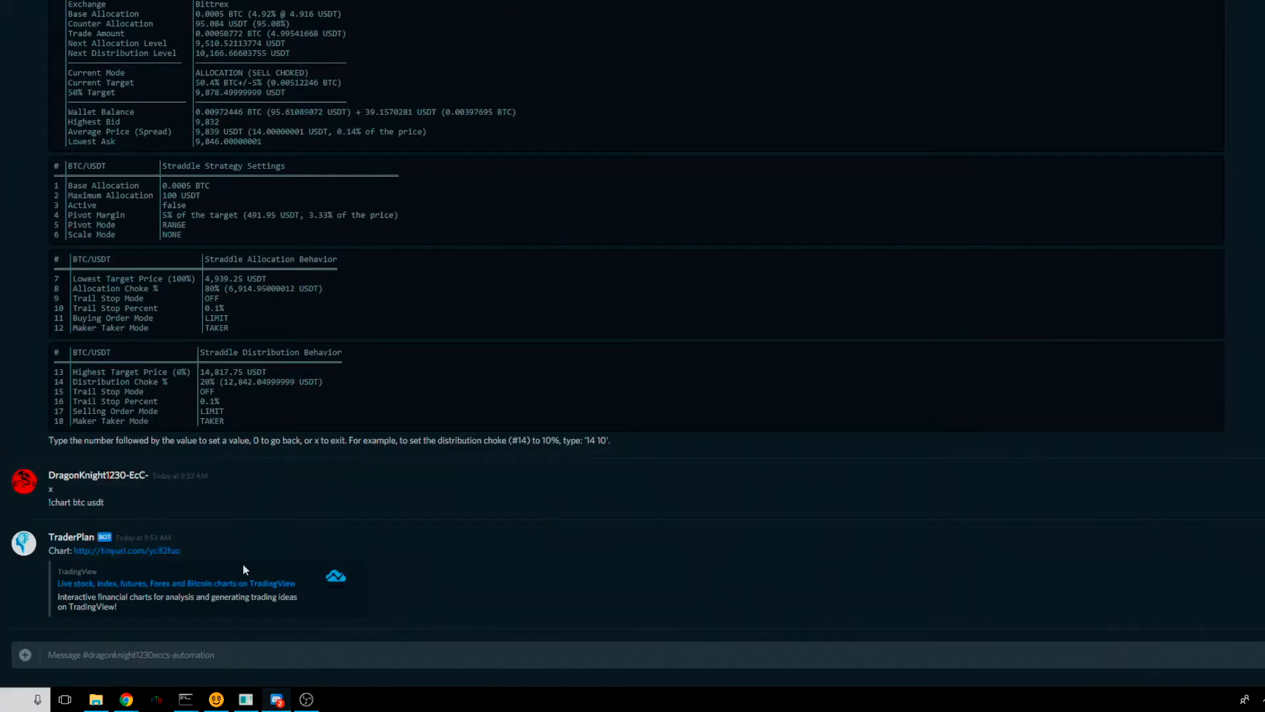
pyautogui.write('!es btc usdt')
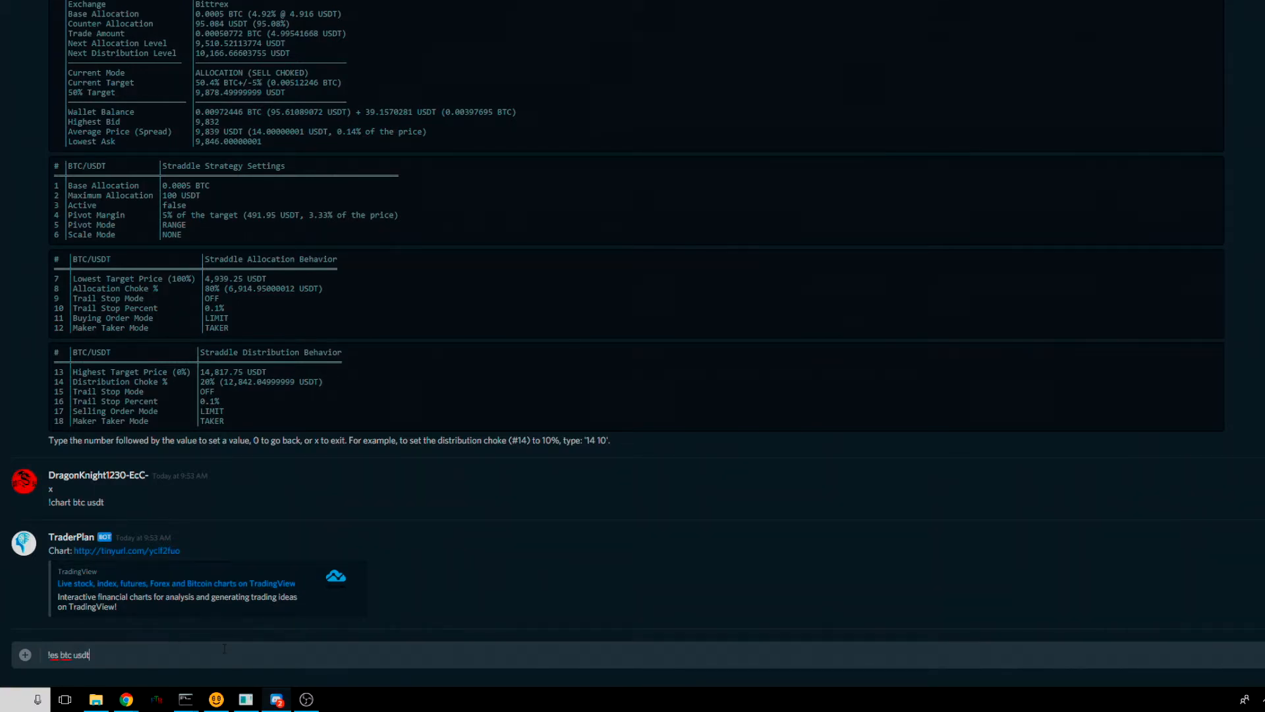
pyautogui.press('Return')
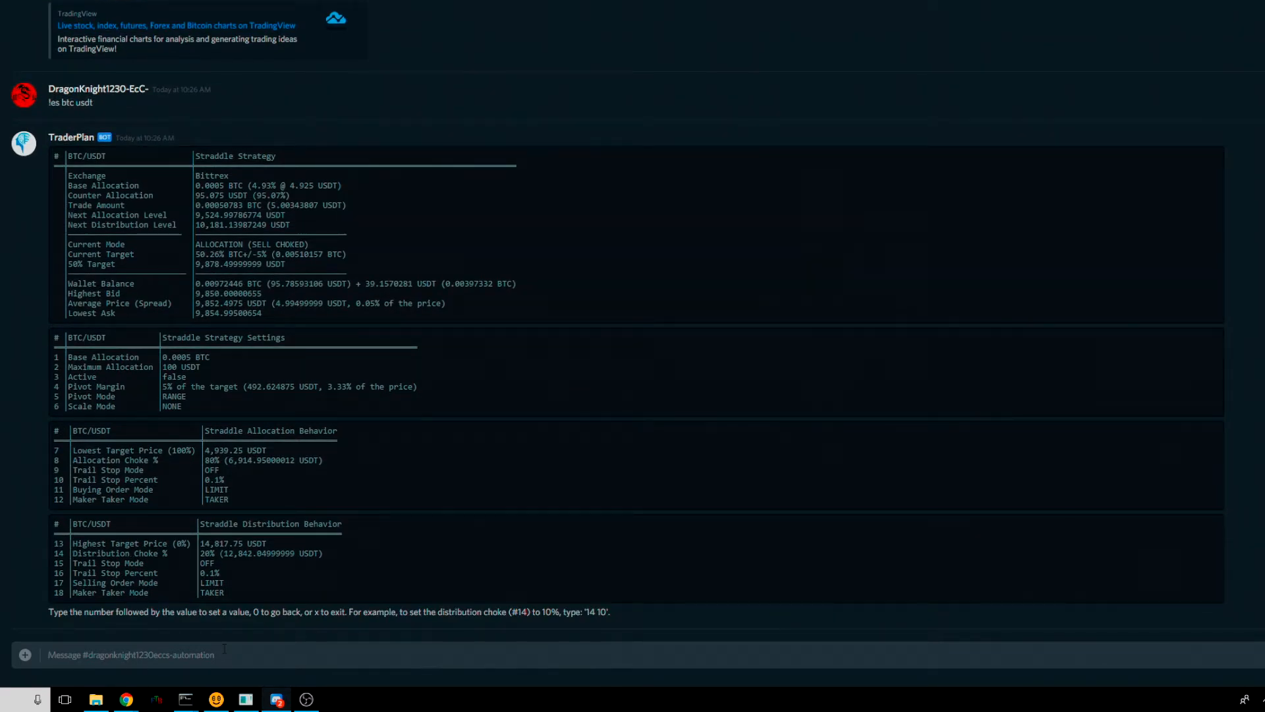
# Check the lower line on the chart and set the strategy's lowest target price to 5000 USDT.
pyautogui.write('7')
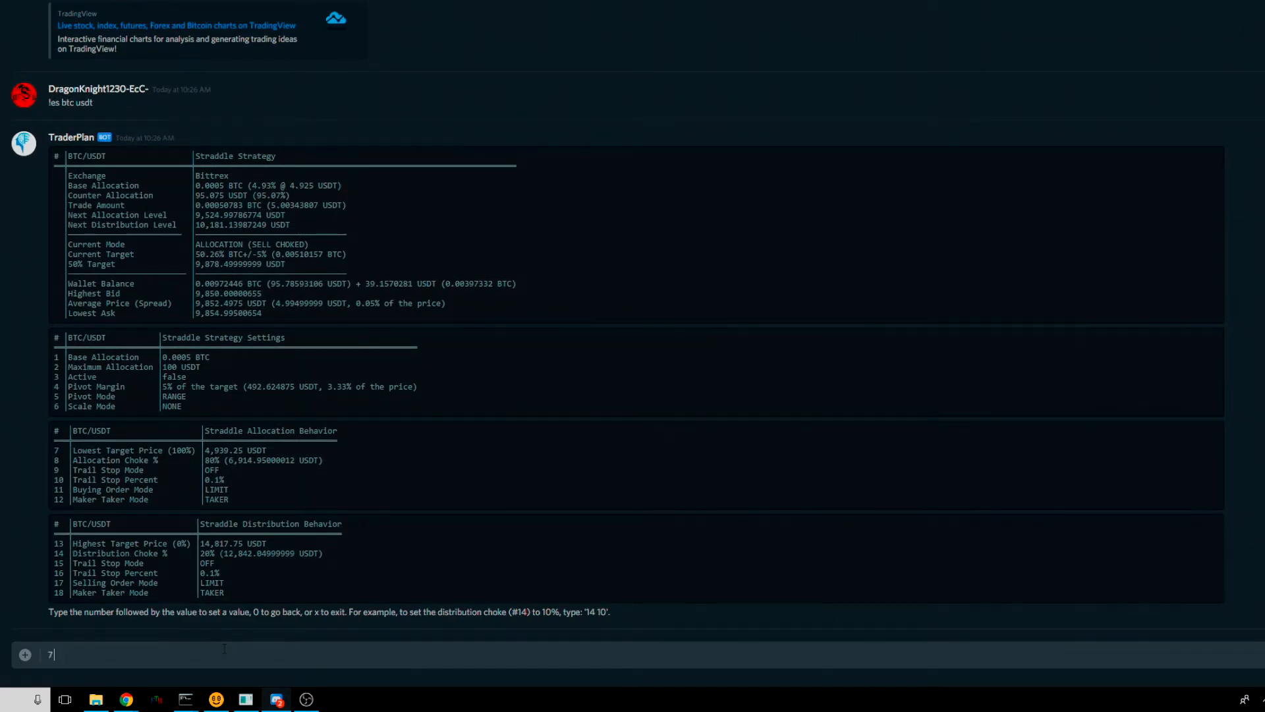
pyautogui.hotkey('alt', 'Tab')
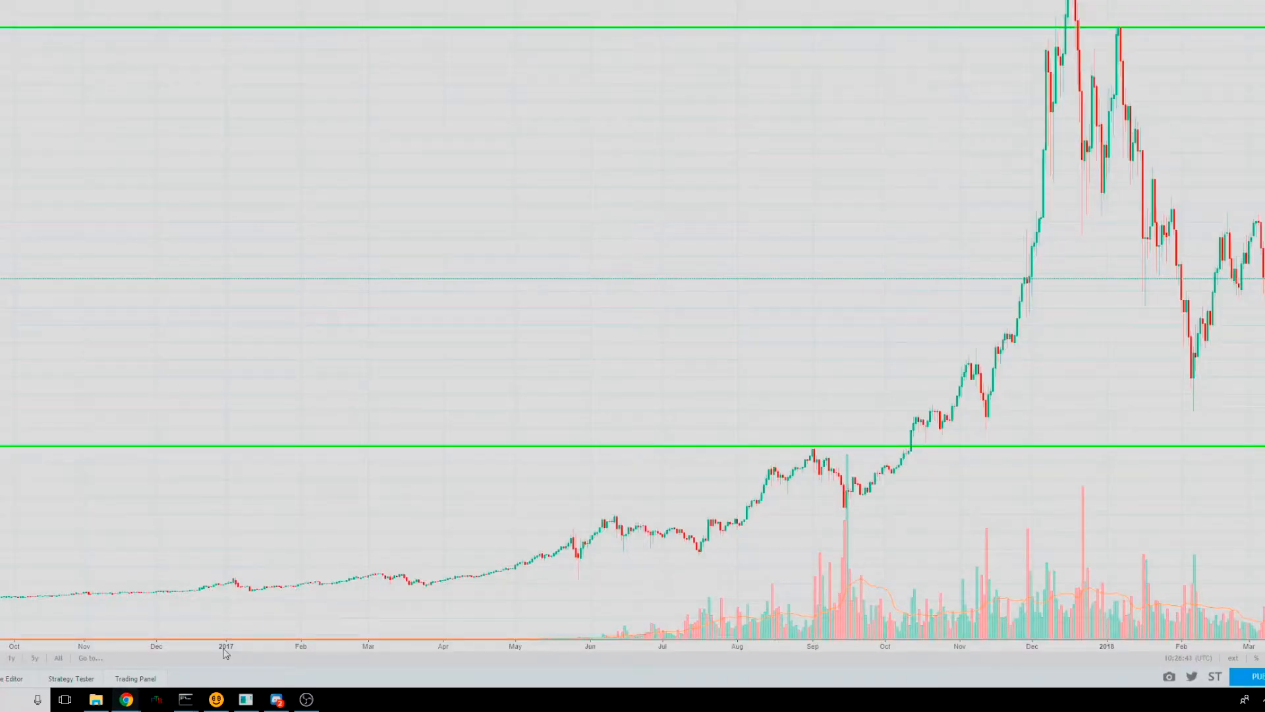
pyautogui.hotkey('alt', 'Tab')
pyautogui.write('500')
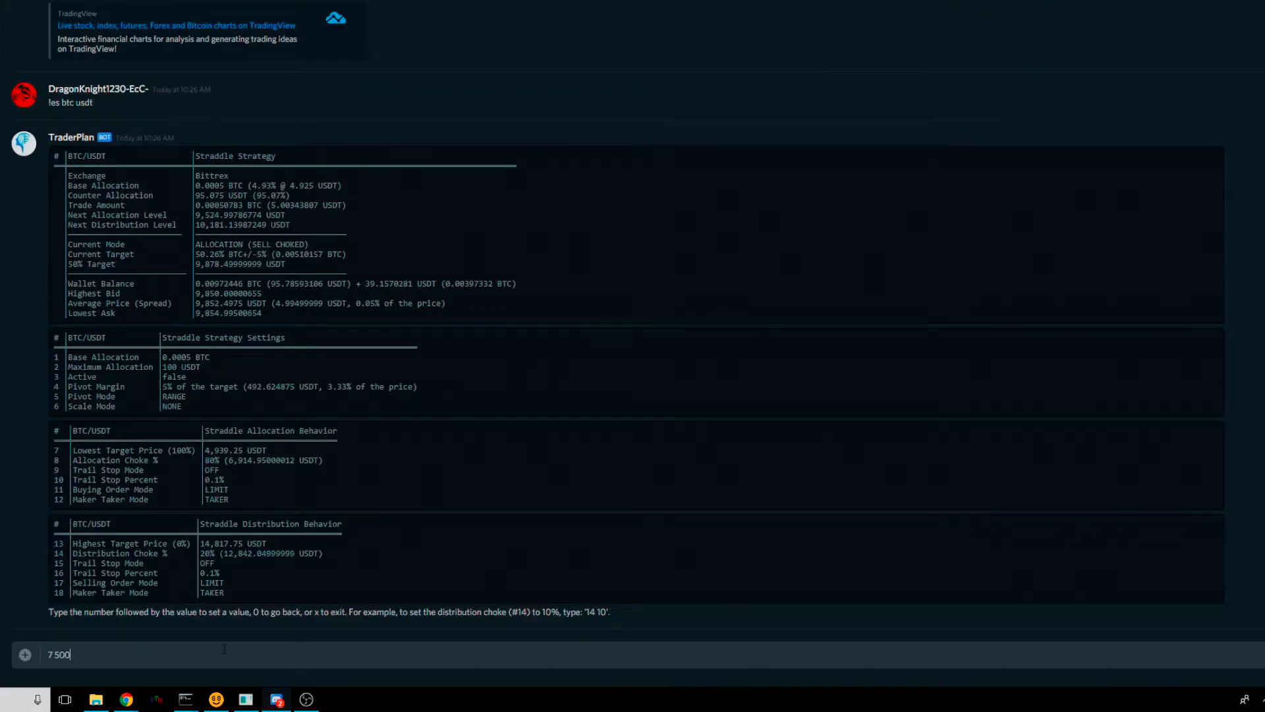
pyautogui.write('0')
pyautogui.press('Return')
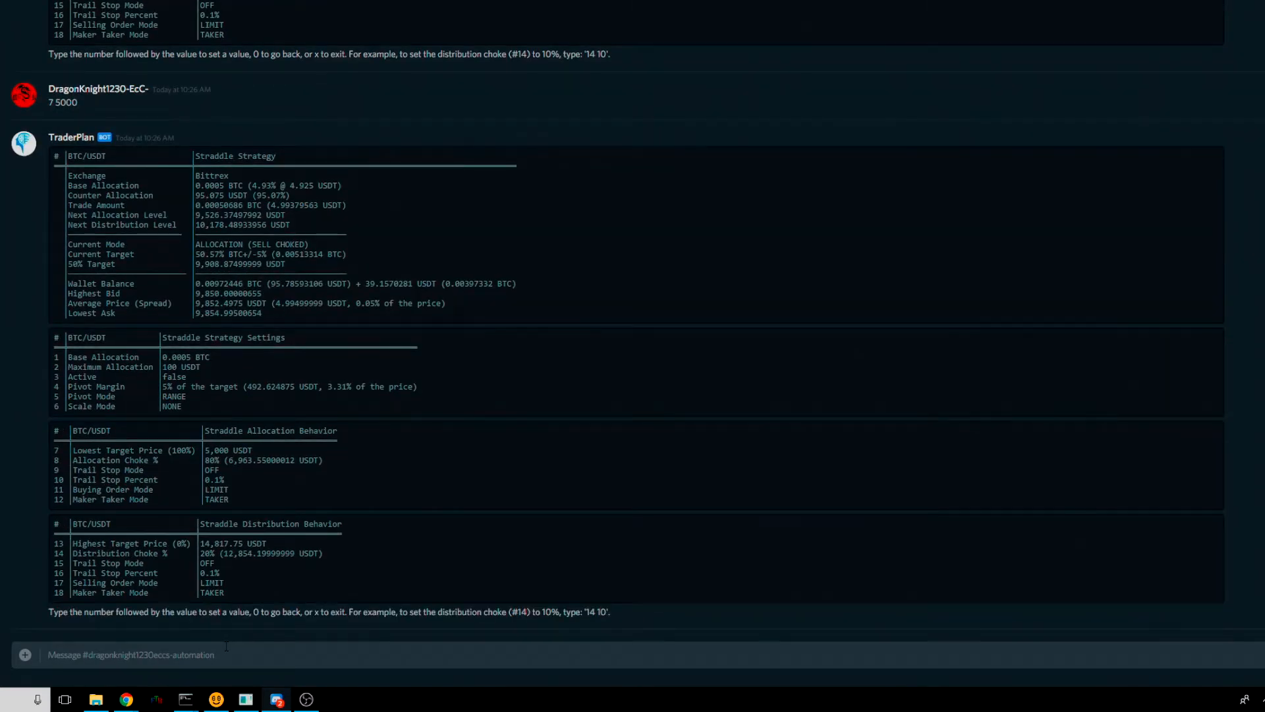
pyautogui.moveTo(257, 450); pyautogui.dragTo(97, 450)
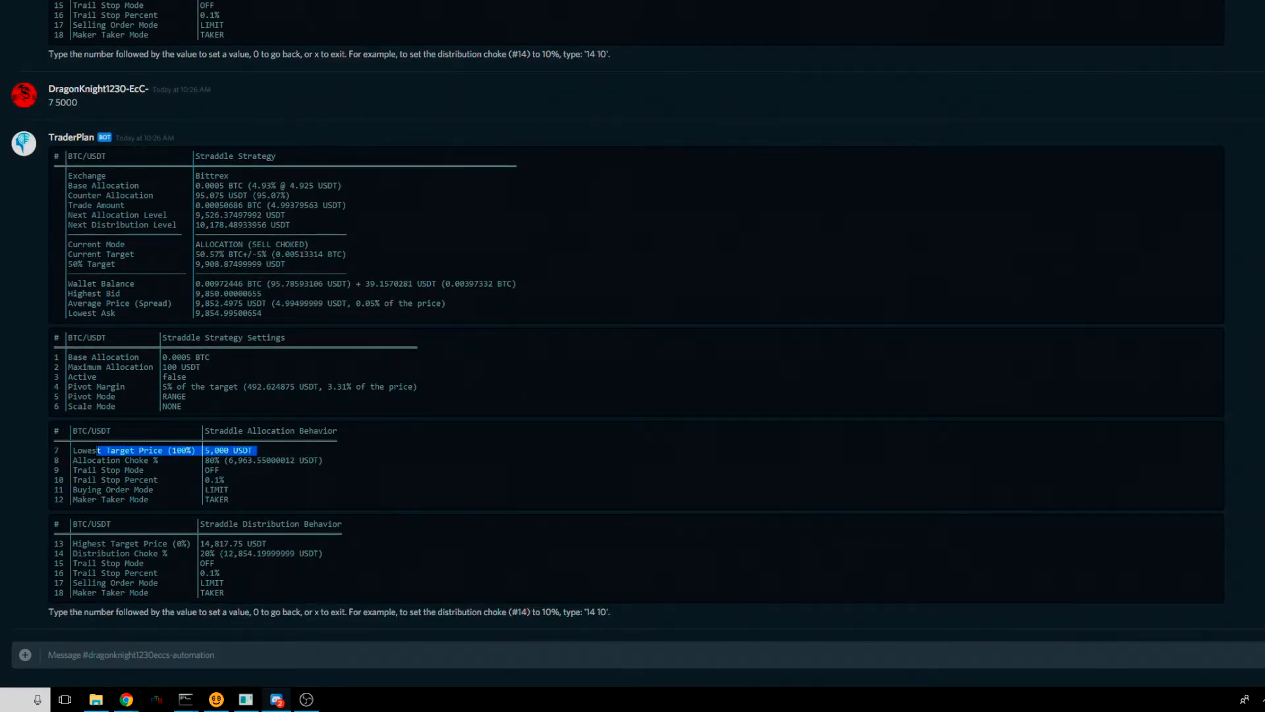
# Check the upper line on the chart and set the strategy's highest target price to 17500 USDT.
pyautogui.click(151, 662)
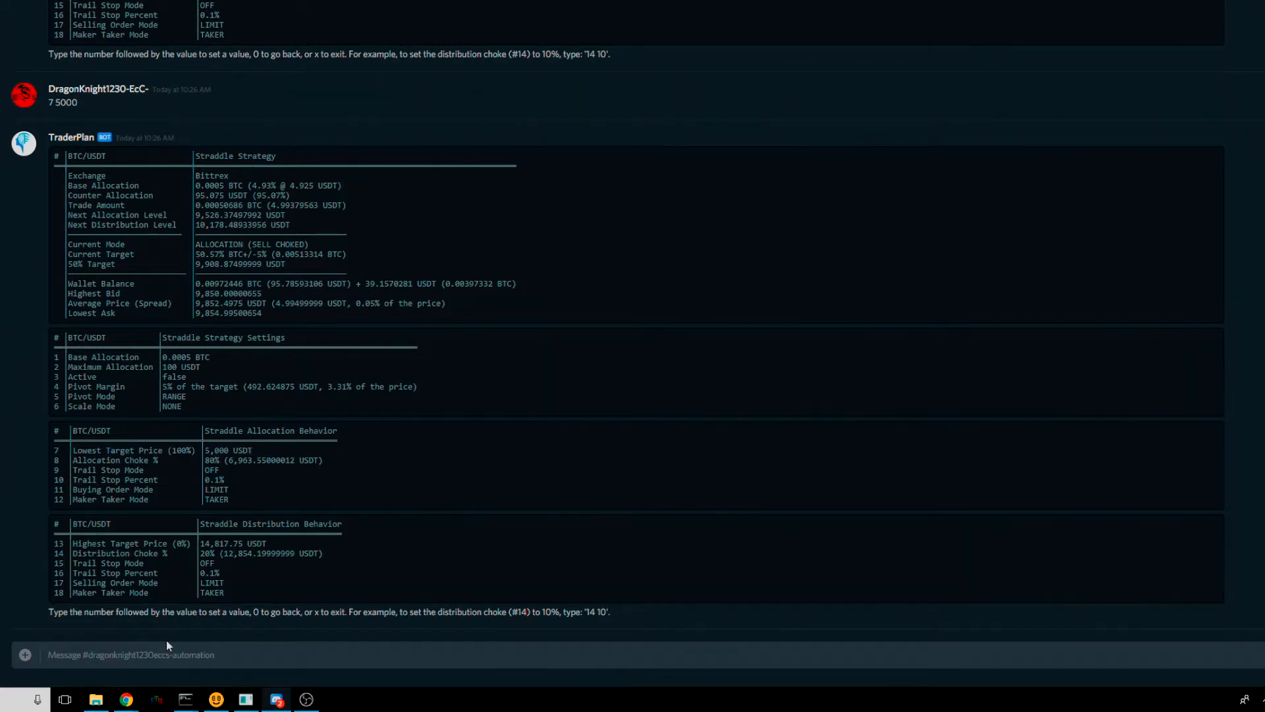
pyautogui.write('13')
pyautogui.hotkey('alt', 'Tab')
pyautogui.hotkey('alt', 'Tab')
pyautogui.write('17500')
pyautogui.press('Return')
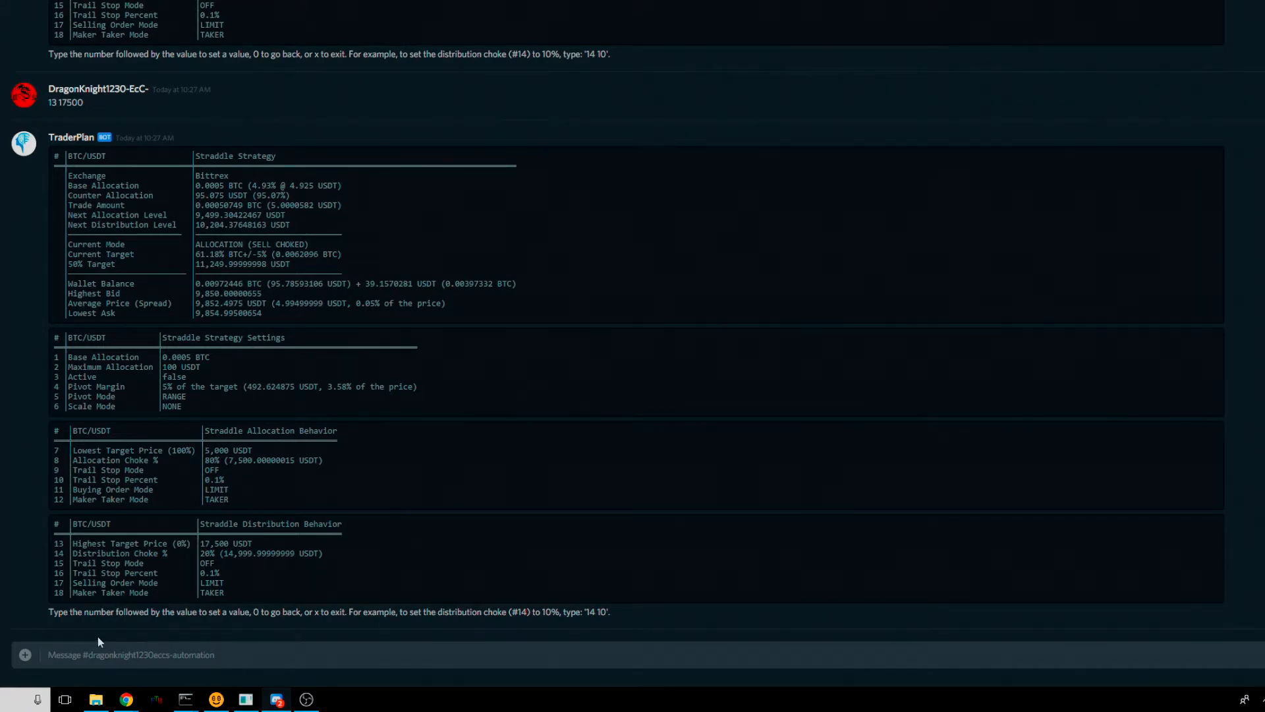
# Set the strategy's allocation choke to 10%, correct it to 90%, and check the resulting choke price.
pyautogui.write('8 10')
pyautogui.press('Return')
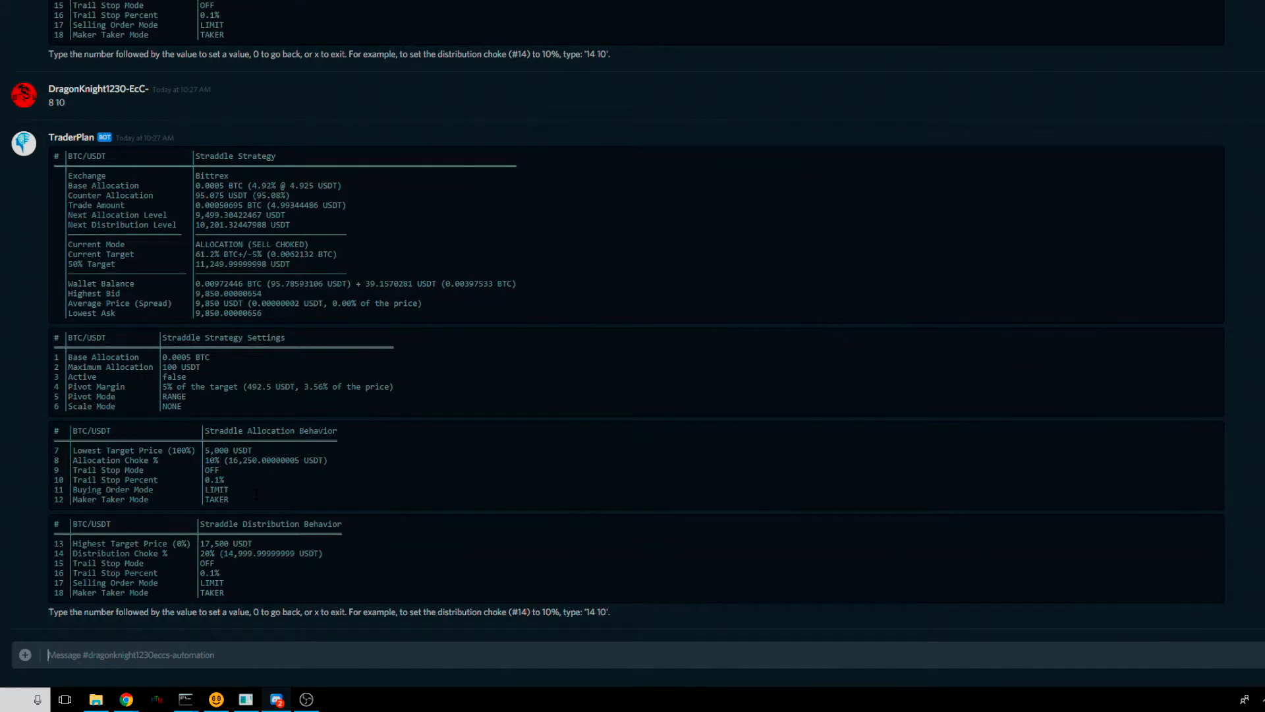
pyautogui.write('8')
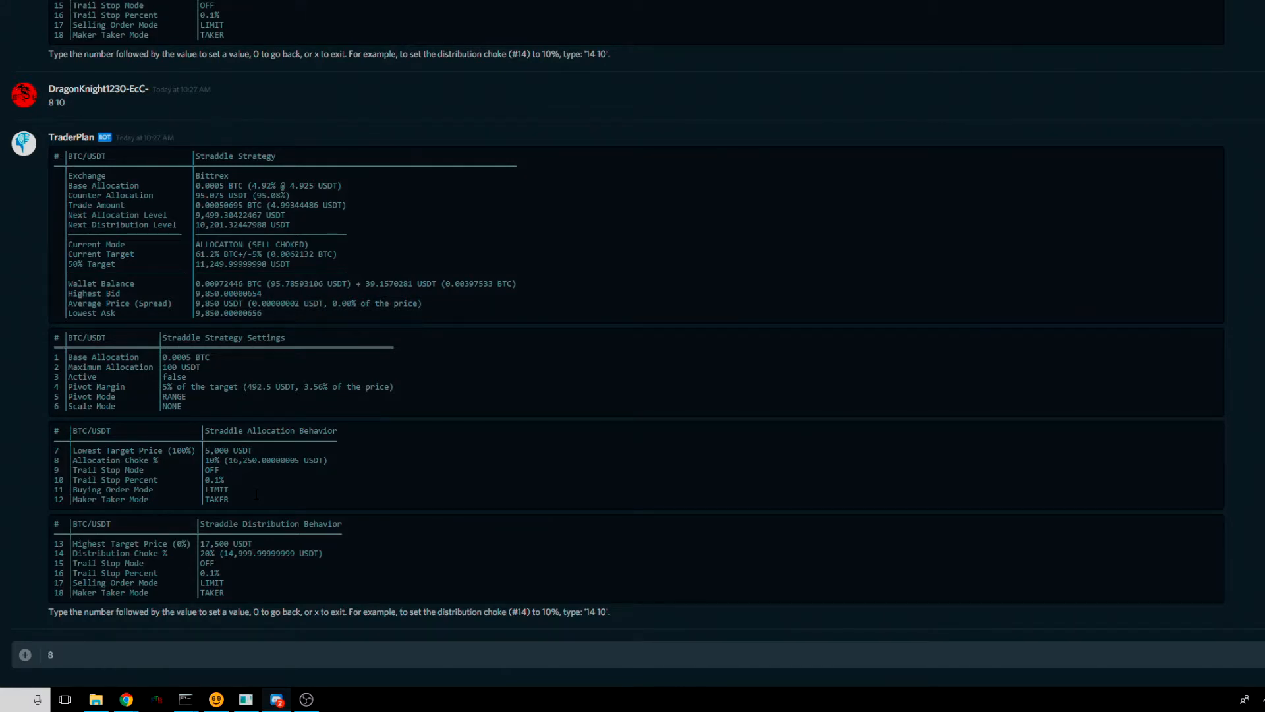
pyautogui.write(' 90')
pyautogui.press('Return')
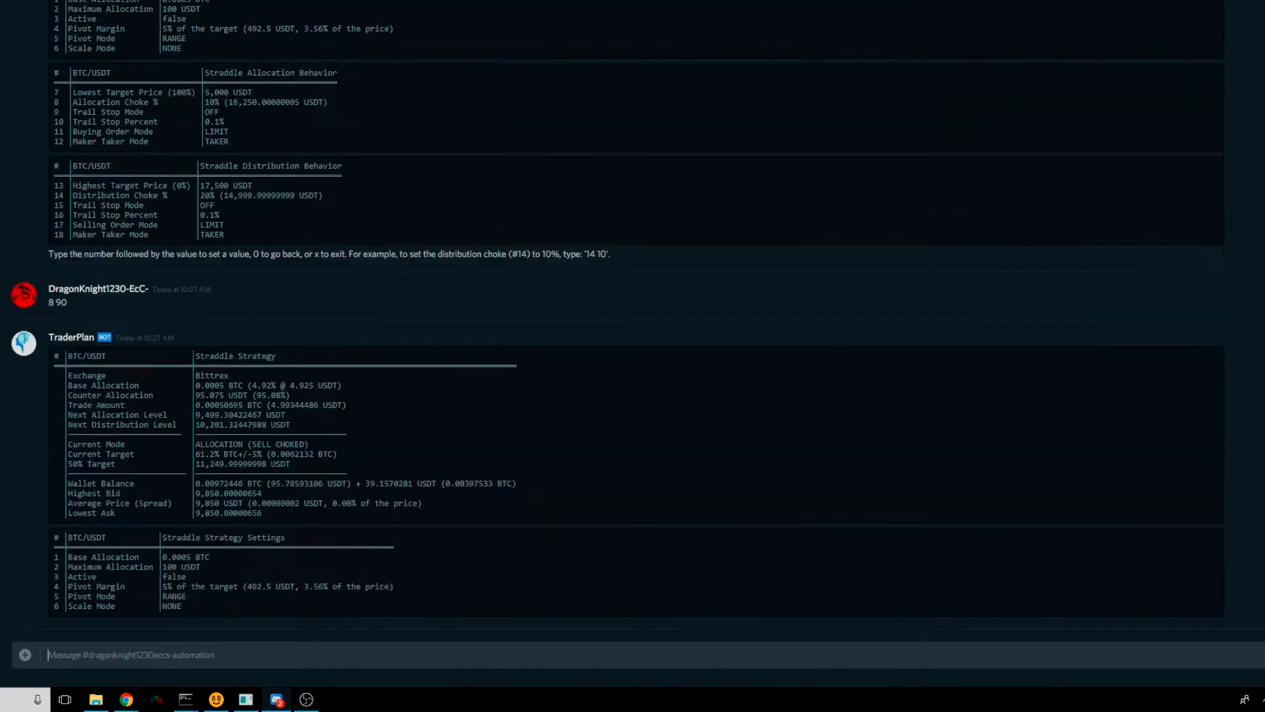
pyautogui.moveTo(296, 460); pyautogui.dragTo(228, 460)
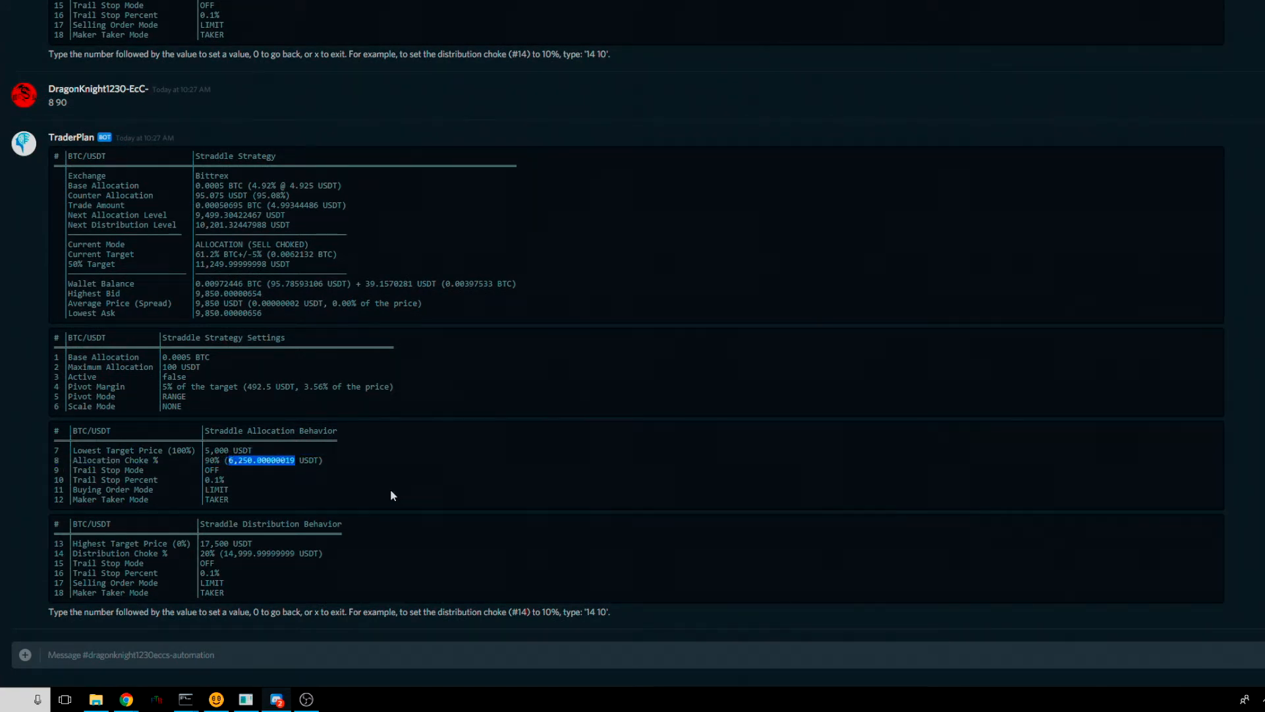
# Mark the allocation choke price on the TradingView chart with a horizontal line at the February 2018 low, comparing it with the Discord settings.
pyautogui.hotkey('alt', 'Tab')
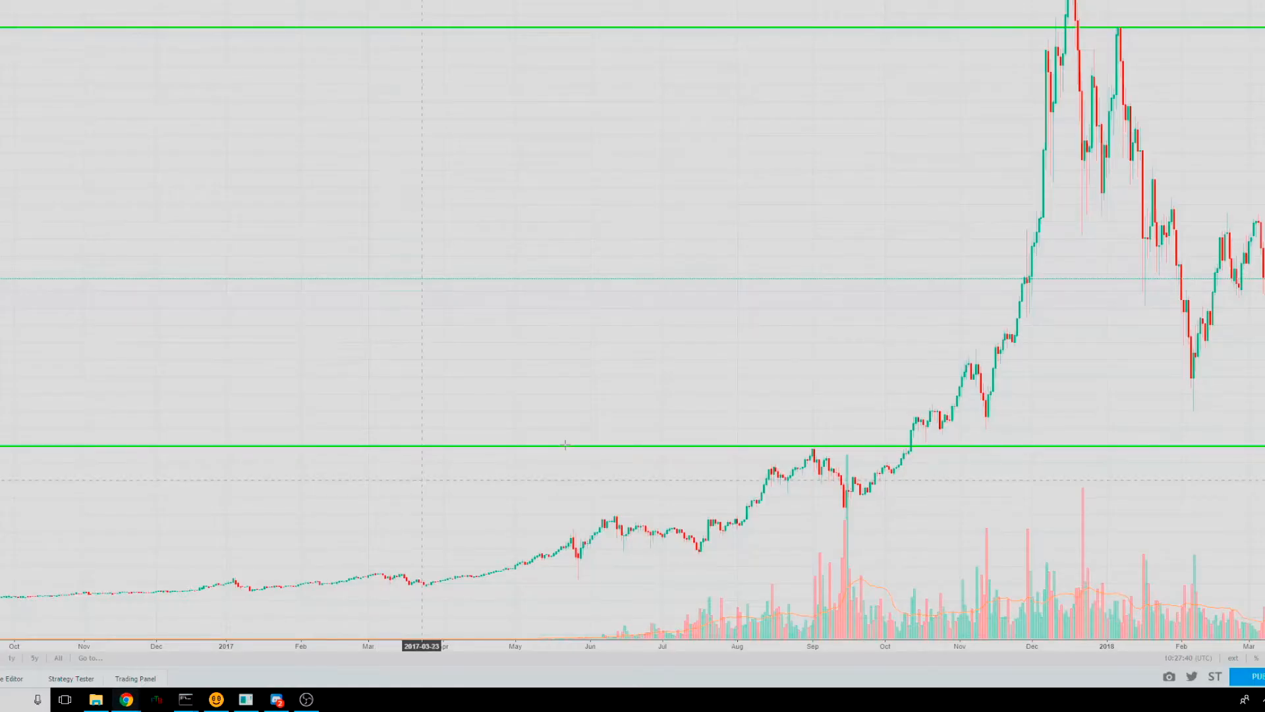
pyautogui.click(1218, 402)
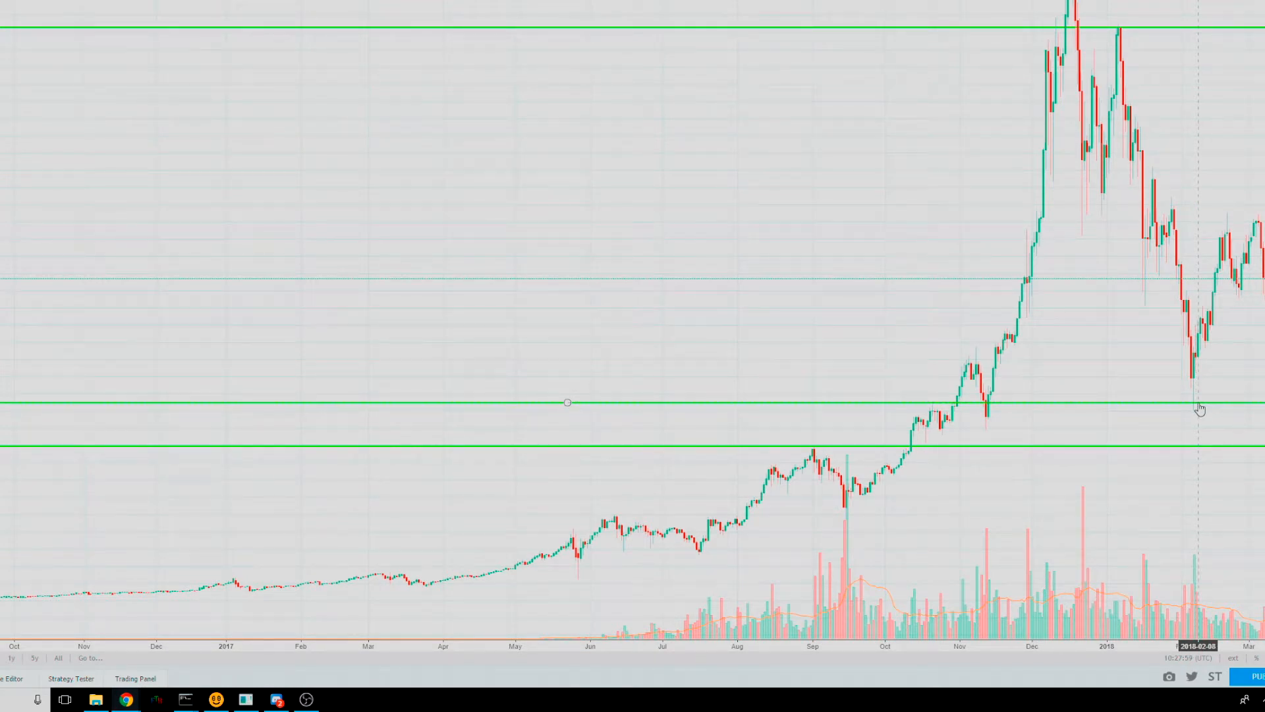
pyautogui.moveTo(1203, 405); pyautogui.dragTo(842, 362)
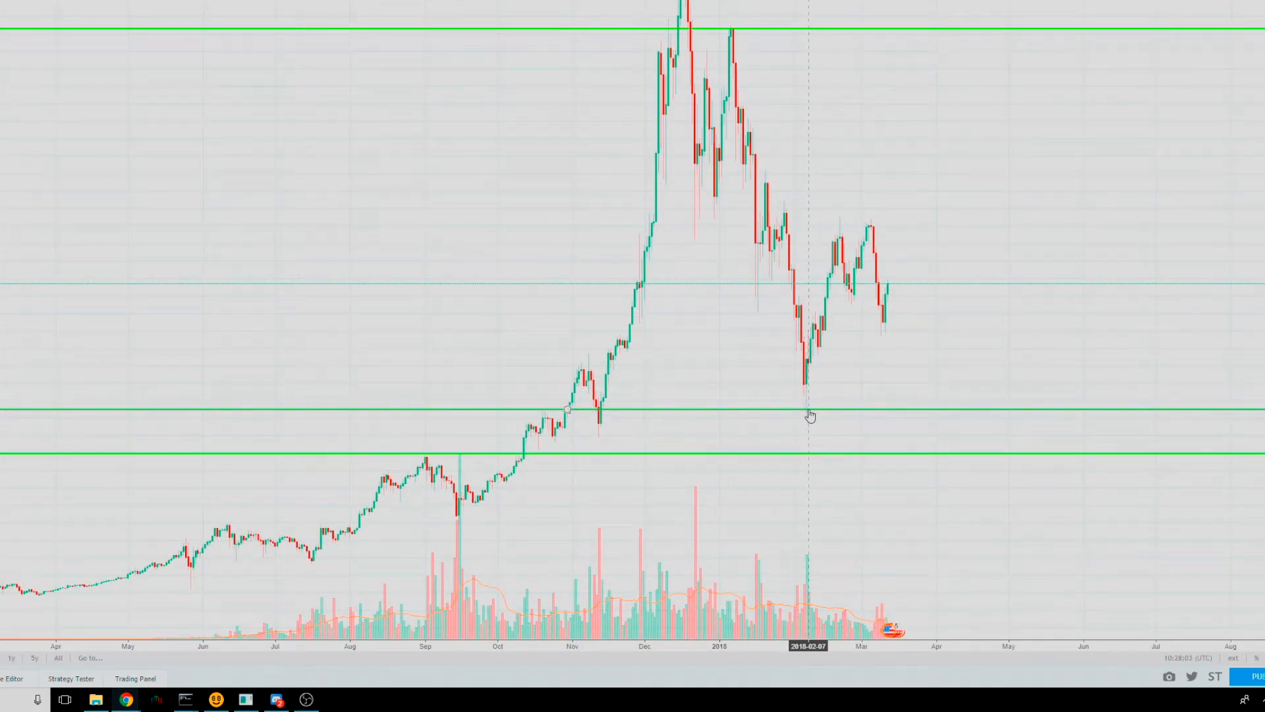
pyautogui.hotkey('alt', 'Tab')
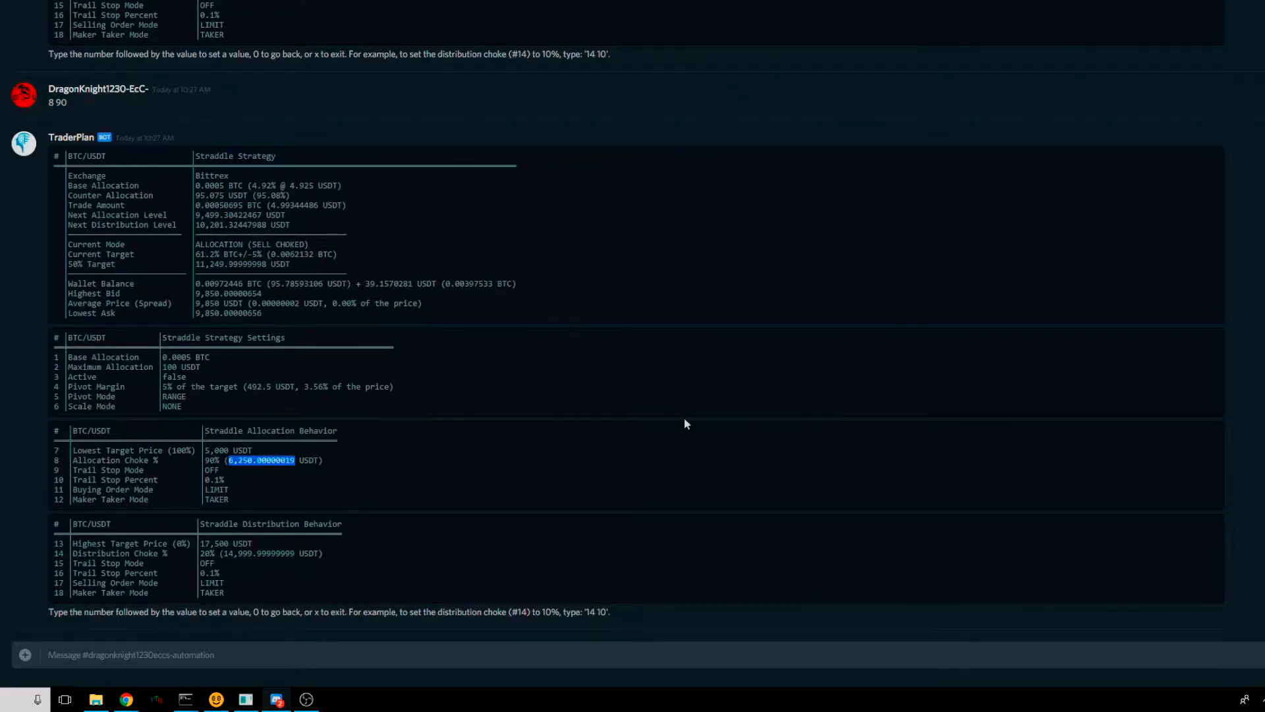
pyautogui.doubleClick(209, 461)
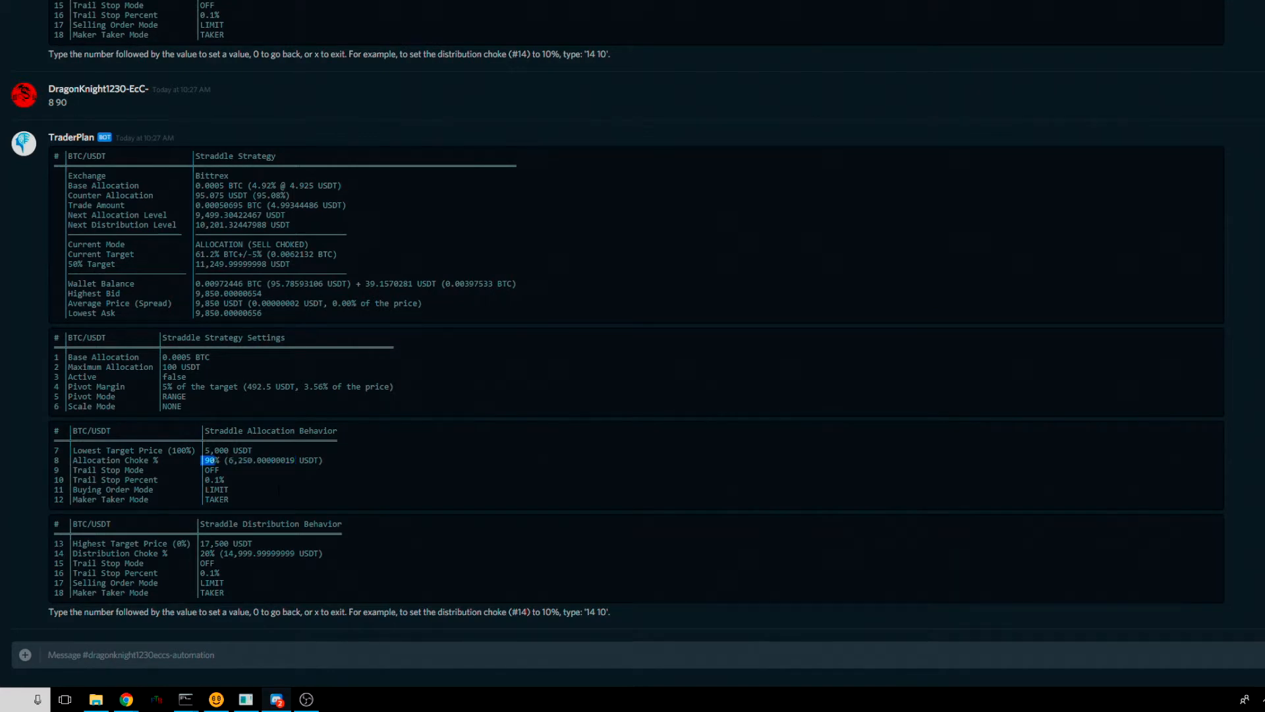
pyautogui.click(361, 464)
pyautogui.hotkey('alt', 'Tab')
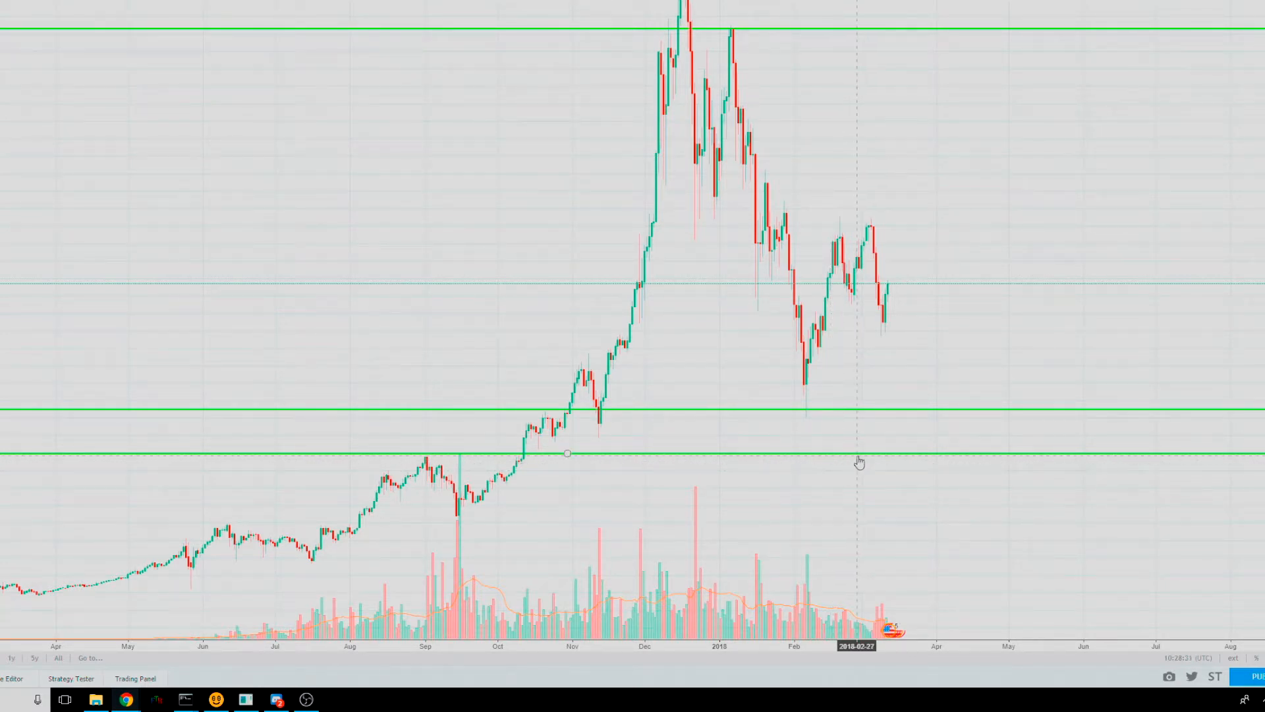
pyautogui.hotkey('alt', 'Tab')
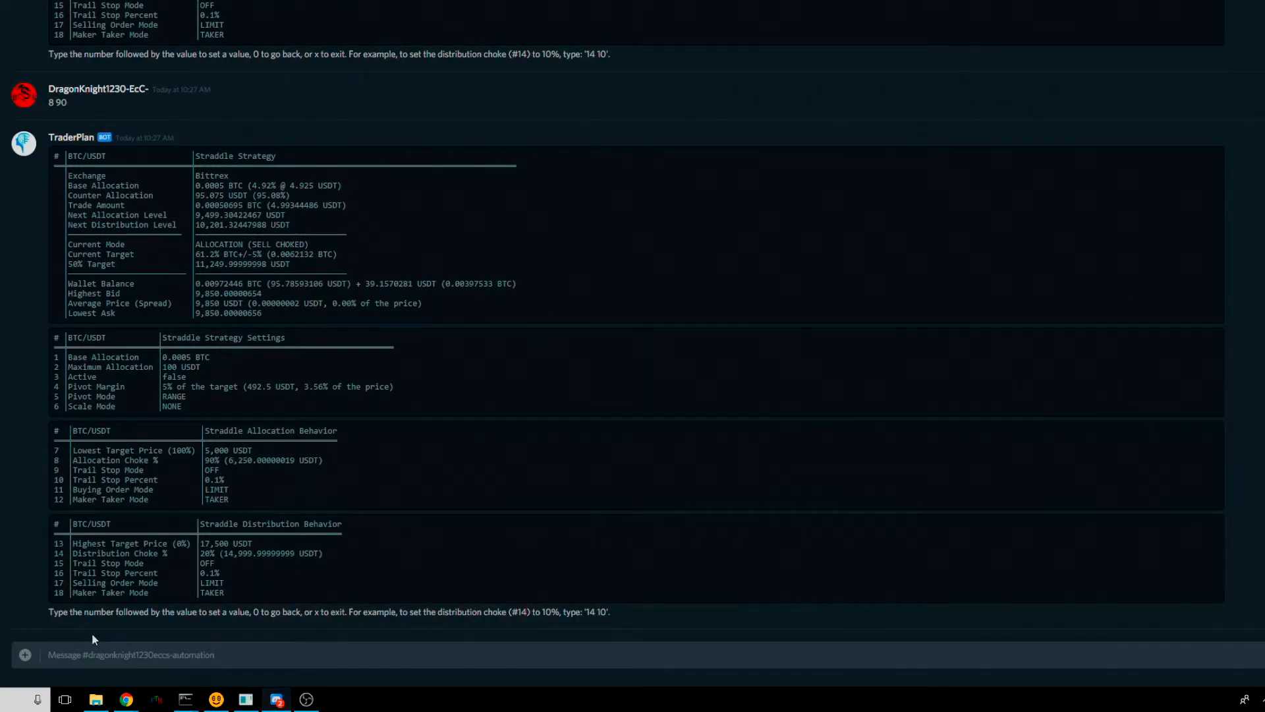
# Set the strategy's distribution choke to 10% and check the resulting choke price.
pyautogui.write('14 10')
pyautogui.press('Return')
pyautogui.moveTo(291, 553); pyautogui.dragTo(220, 553)
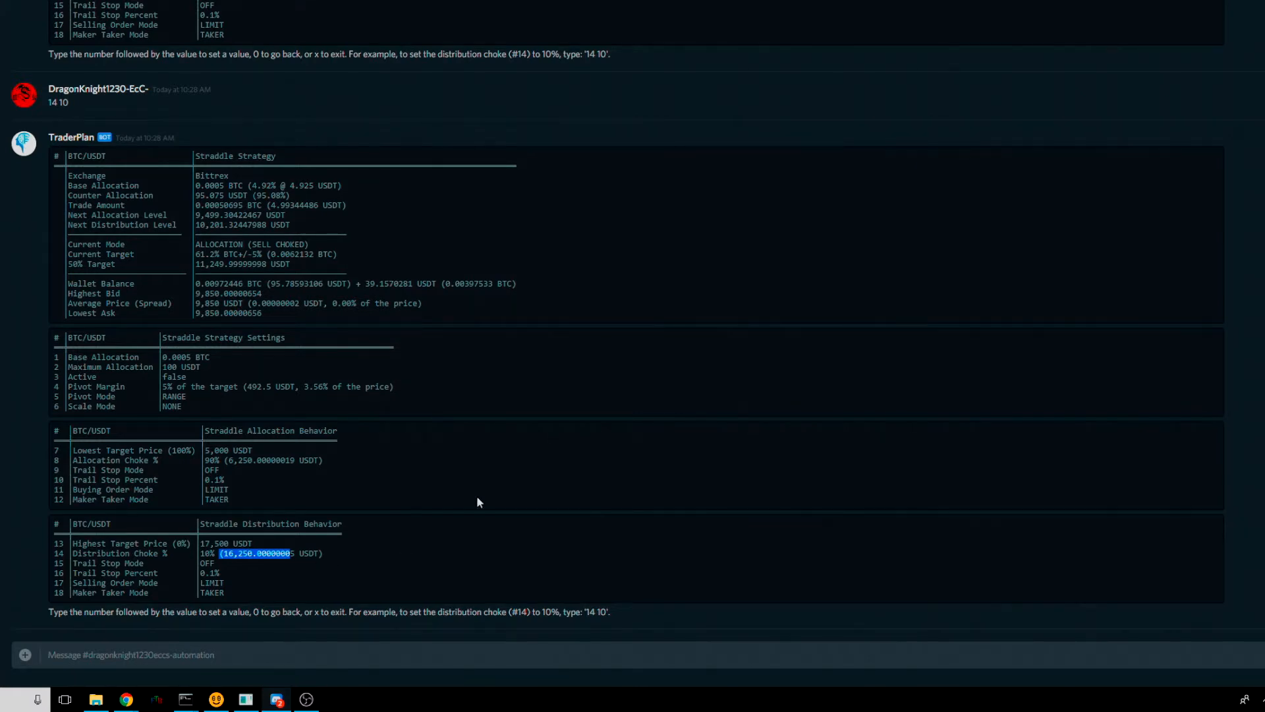
# Mark the distribution choke price on the TradingView chart with a horizontal line just below the January 2018 peak, and return to Discord.
pyautogui.hotkey('alt', 'Tab')
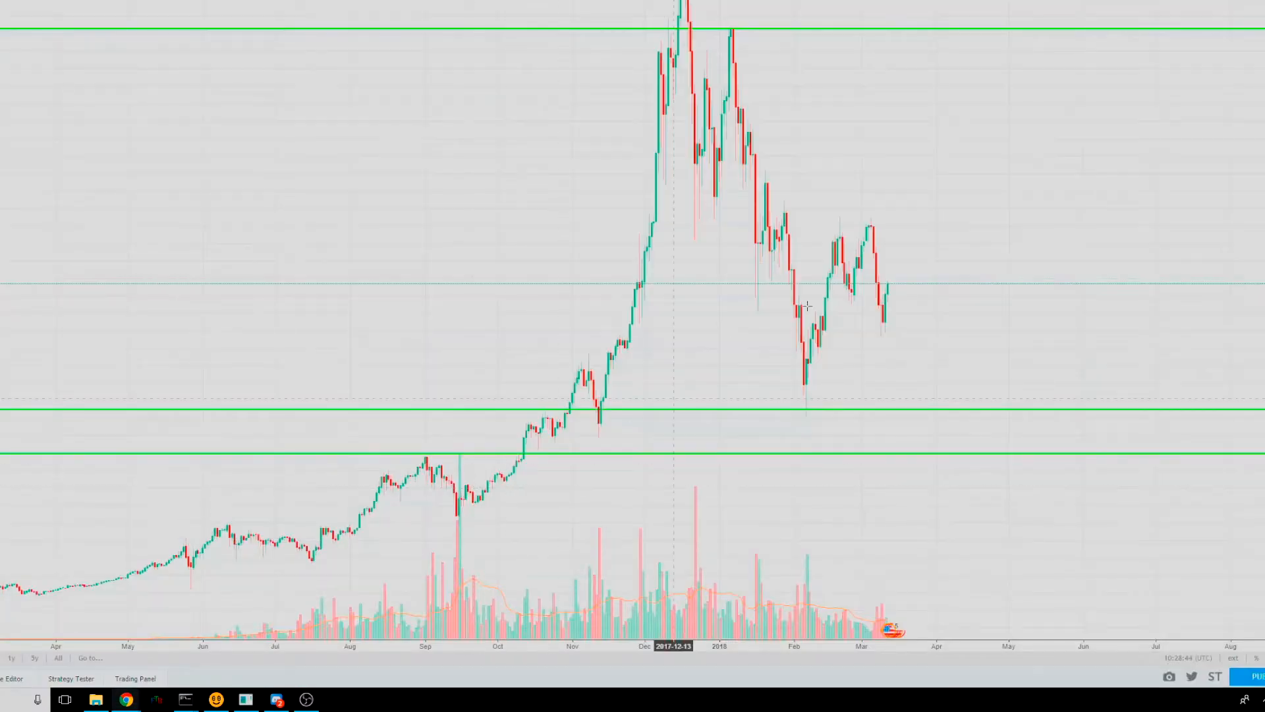
pyautogui.click(1202, 59)
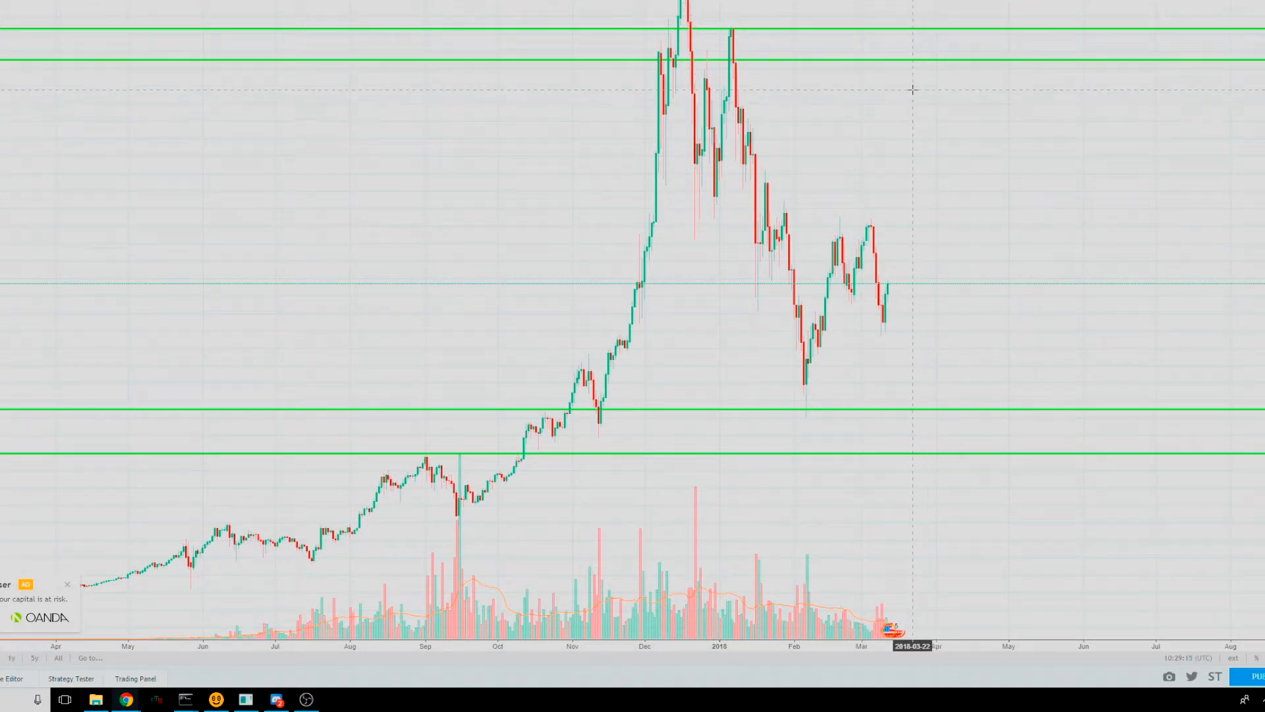
pyautogui.hotkey('alt', 'Tab')
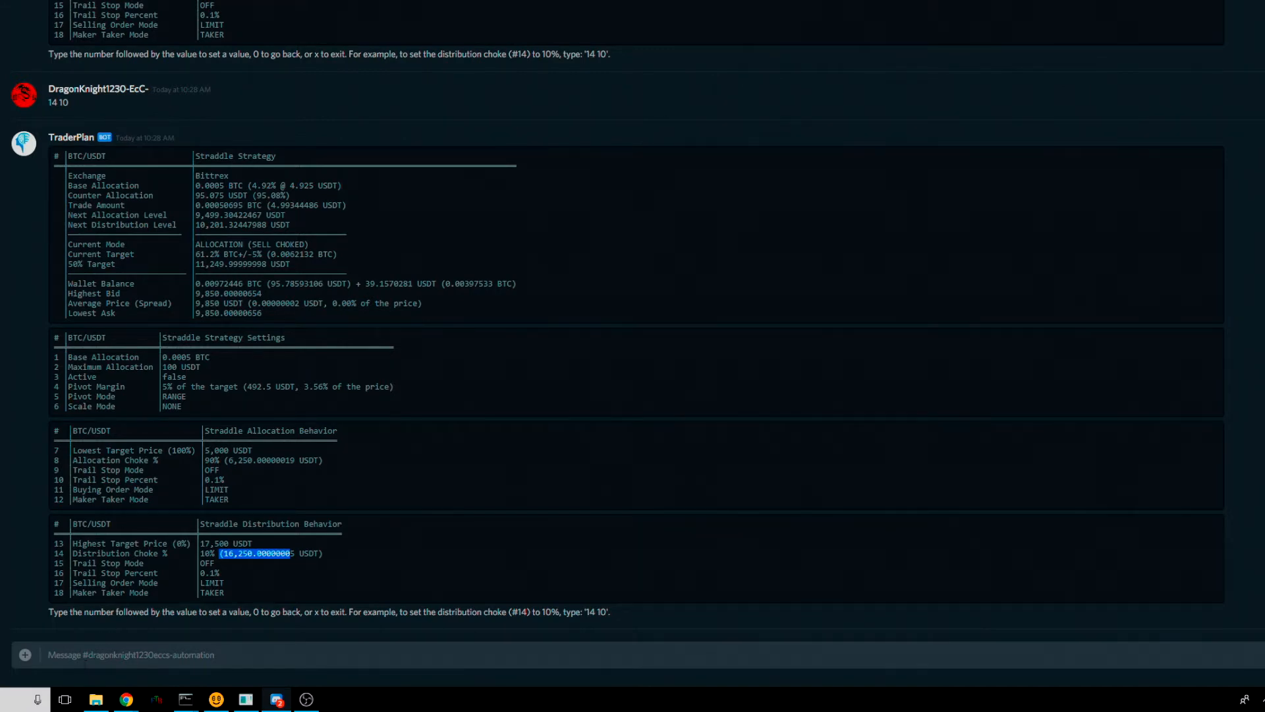
# Try to set the allocation trail stop with "9 0.2", reopening the settings with "!es btc usdt" for a second attempt.
pyautogui.click(92, 659)
pyautogui.write('9 0.2')
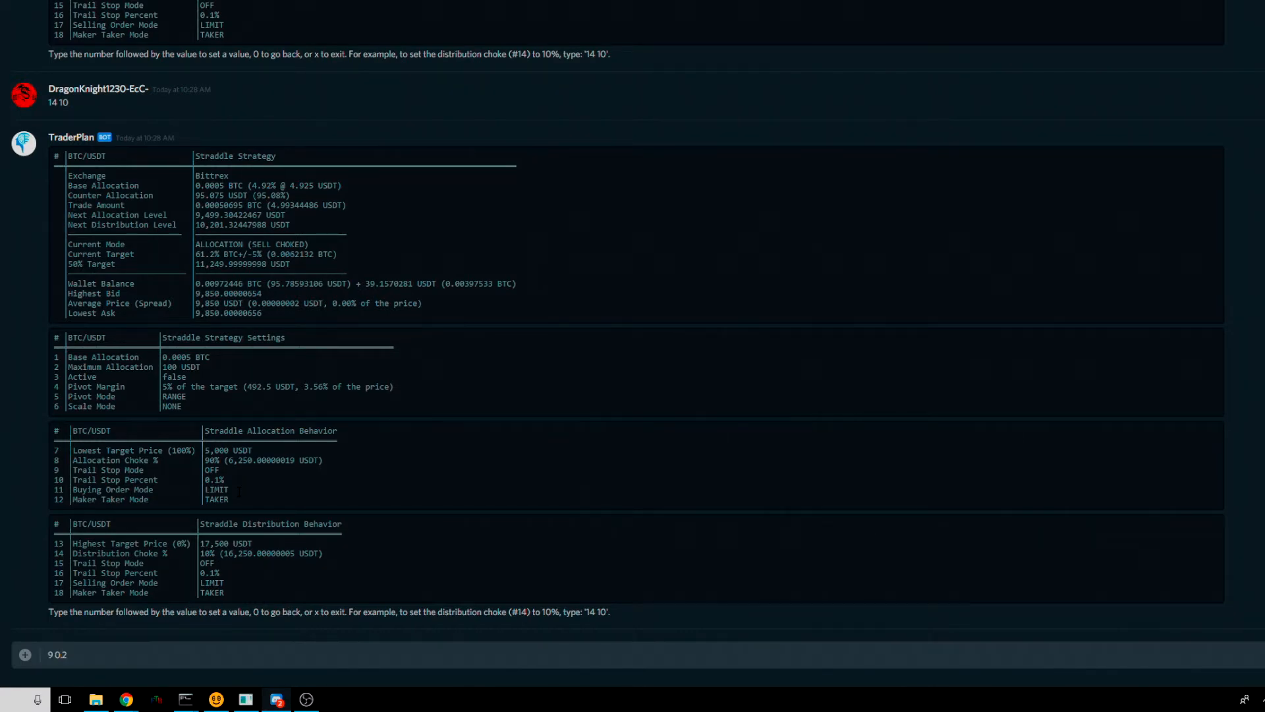
pyautogui.press('Return')
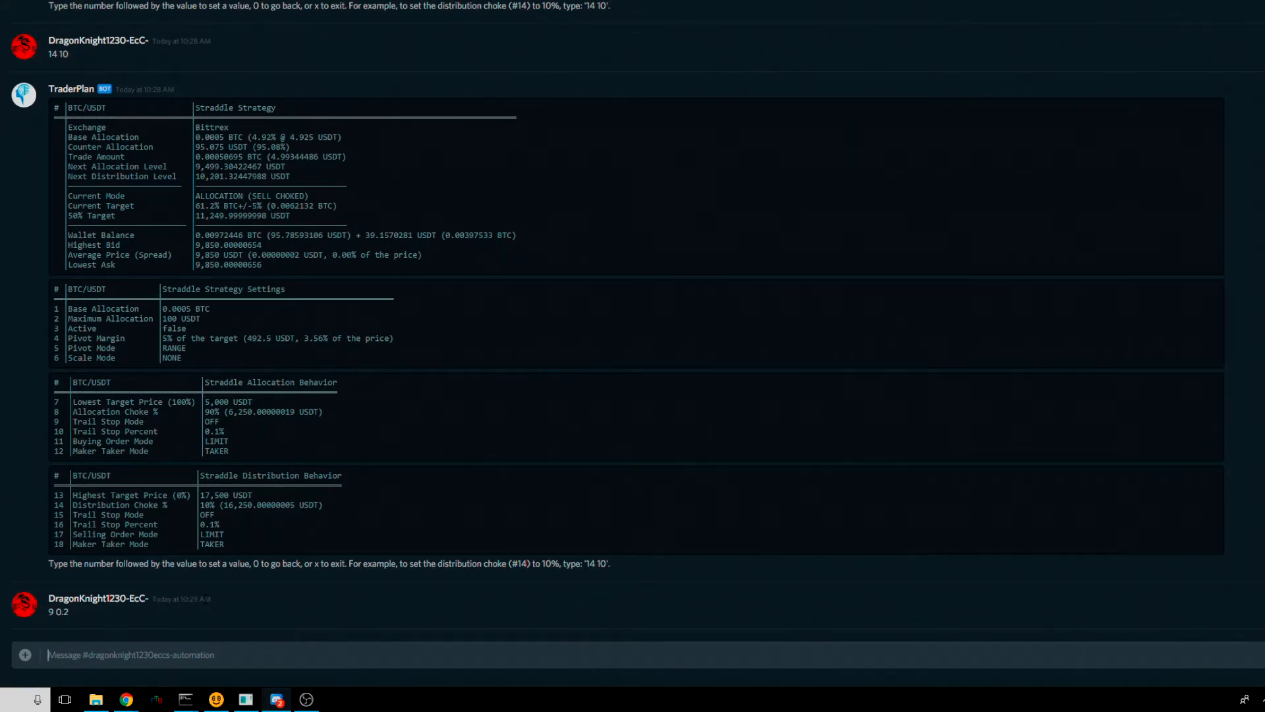
pyautogui.write('tes')
pyautogui.write(' btc')
pyautogui.write(' usdt')
pyautogui.press('Return')
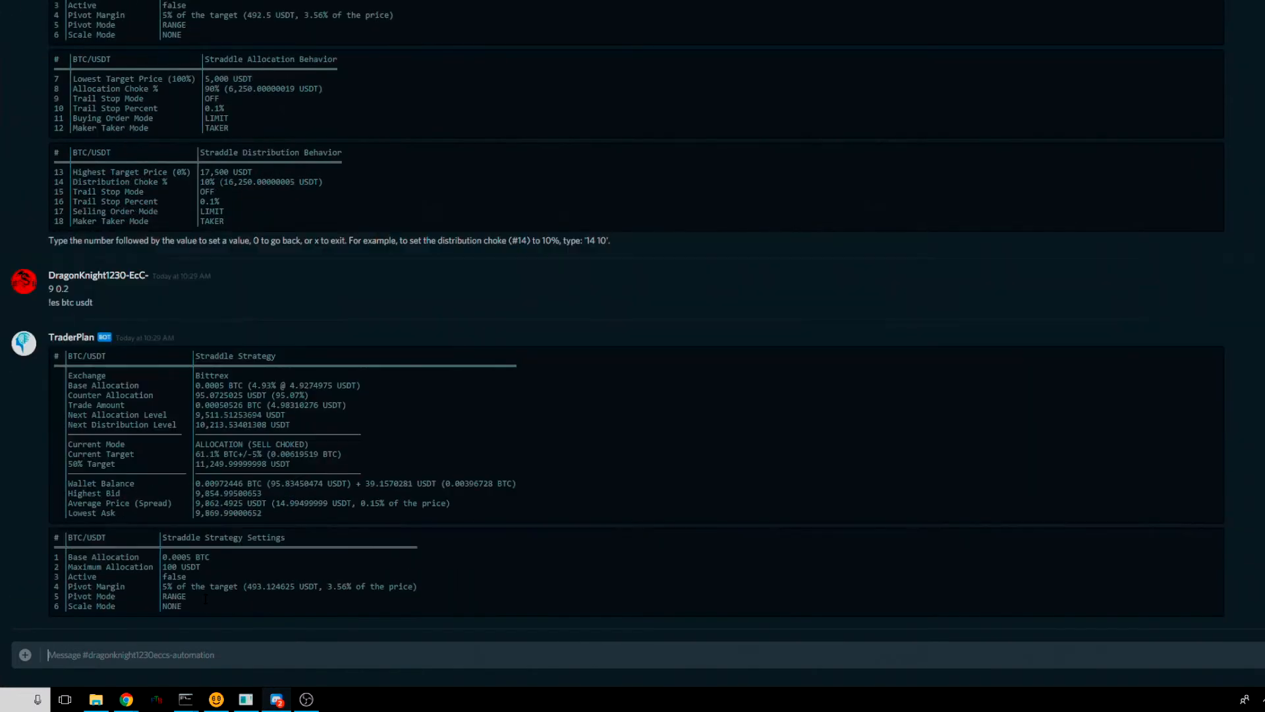
pyautogui.write('9 0.2')
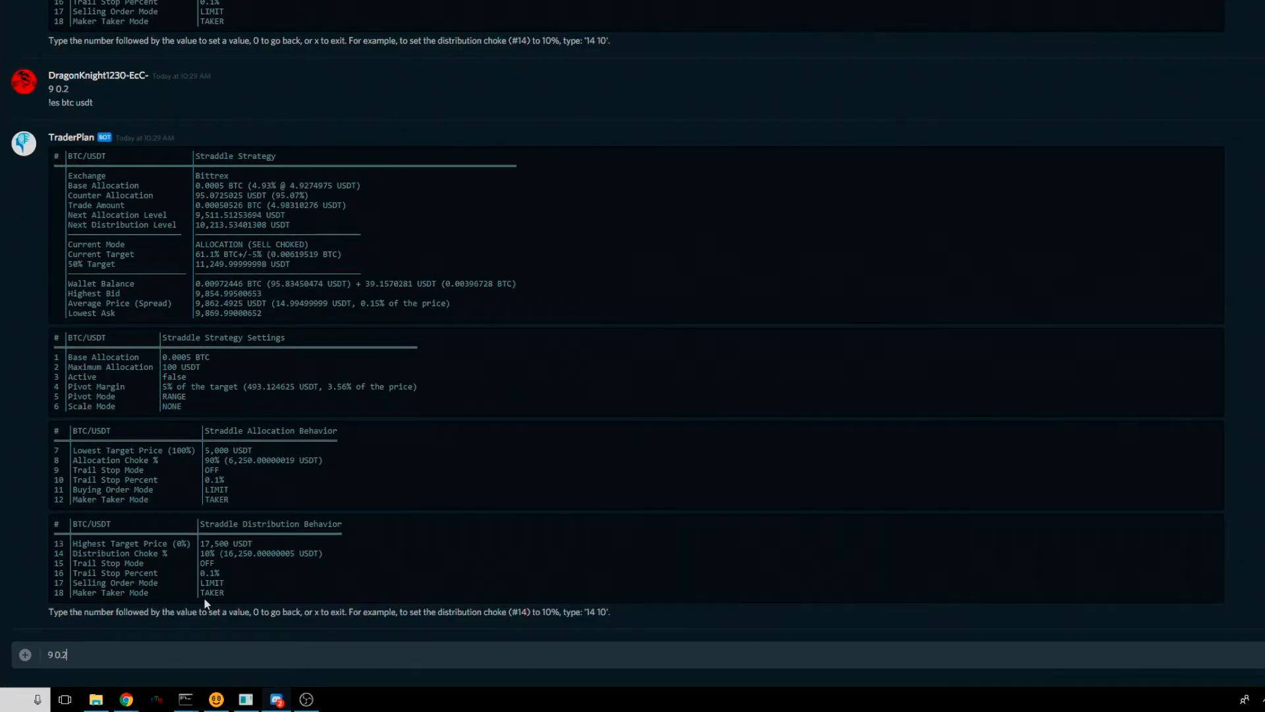
pyautogui.press('Return')
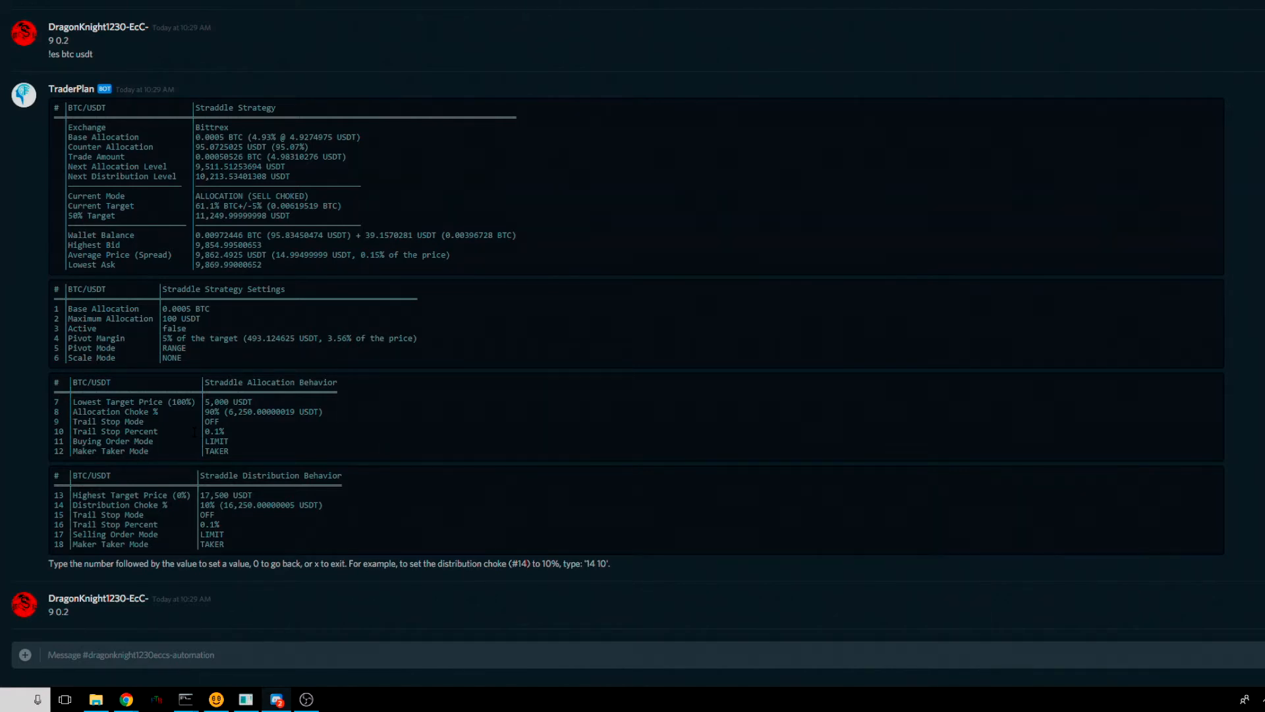
# Turn on the allocation trail stop mode and set its trail stop percent to 0.2%.
pyautogui.write('9')
pyautogui.press('Return')
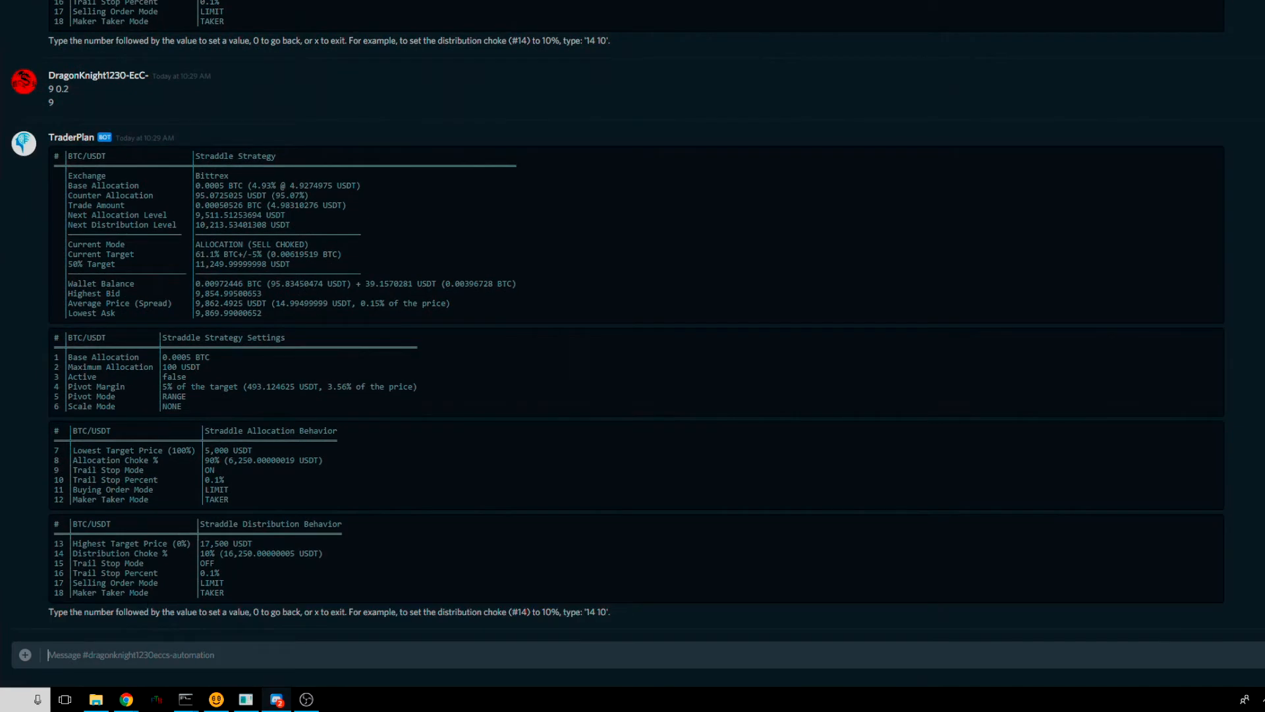
pyautogui.write('10 0.2')
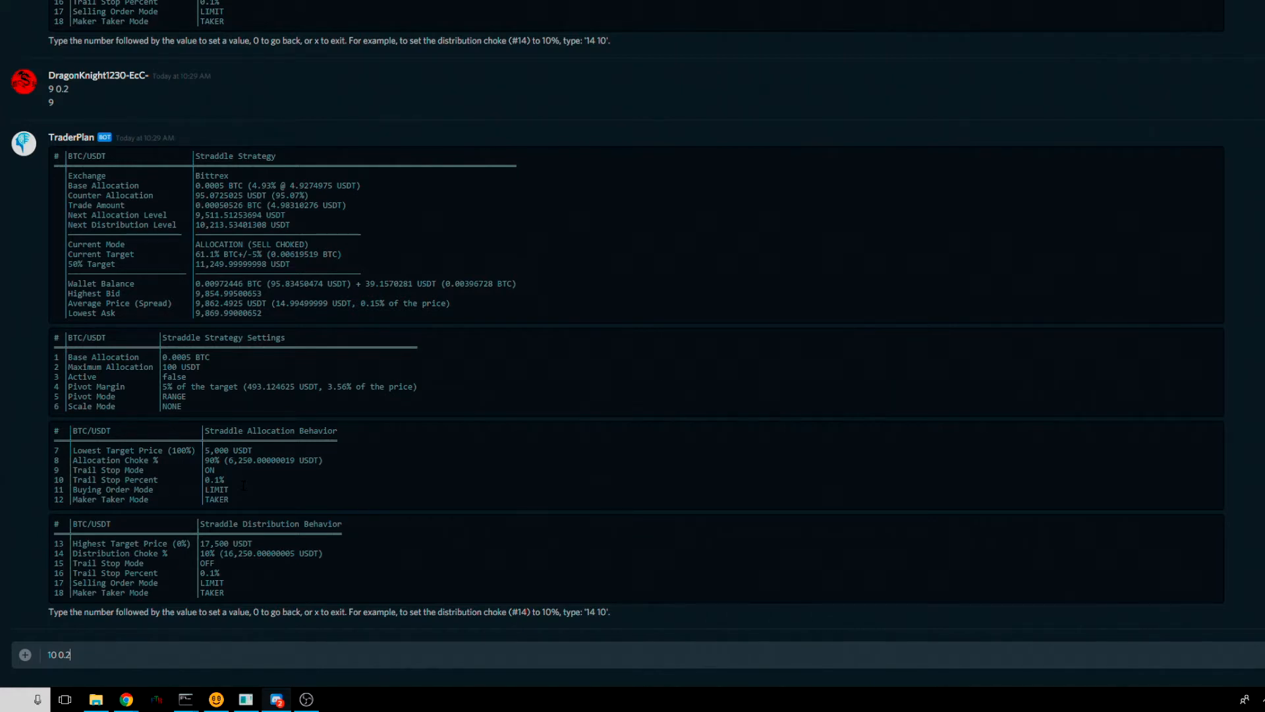
pyautogui.press('Return')
# Examine the December 2017 candles around the upper choke line on the TradingView chart, and return to the strategy settings in Discord.
pyautogui.hotkey('alt', 'Tab')
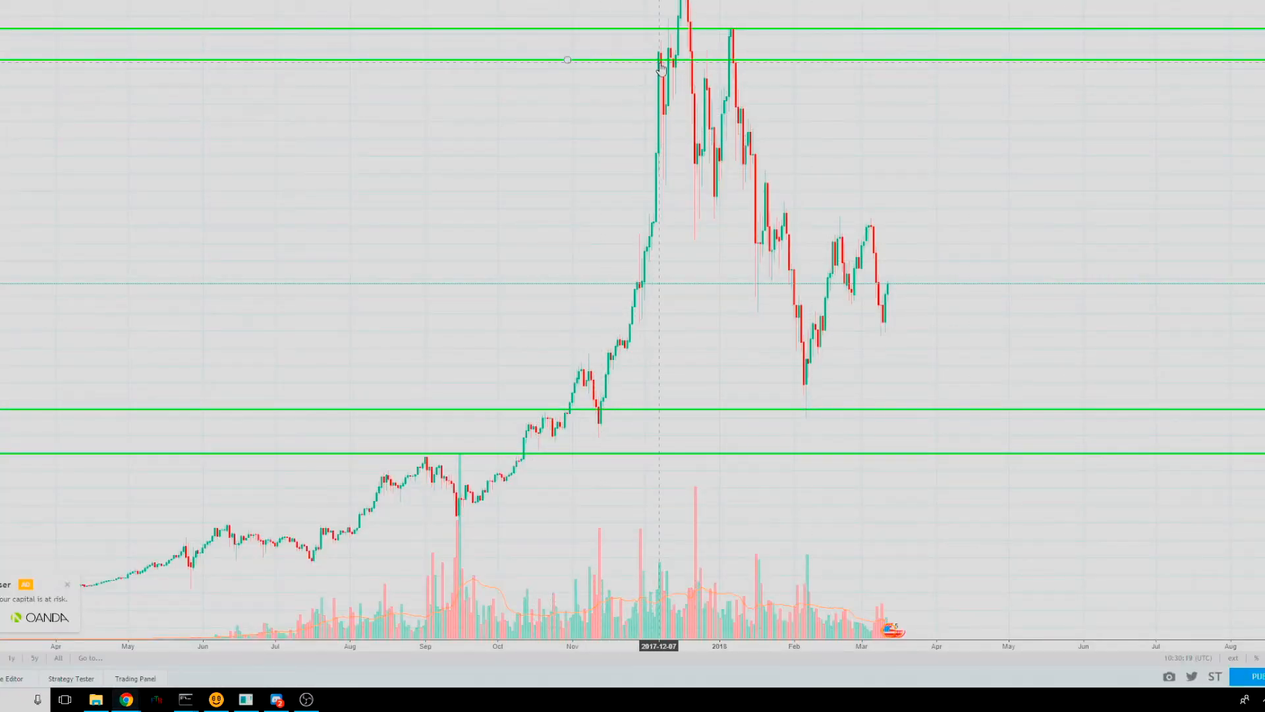
pyautogui.scroll(5, 660, 68)
pyautogui.moveTo(302, 131); pyautogui.dragTo(759, 201)
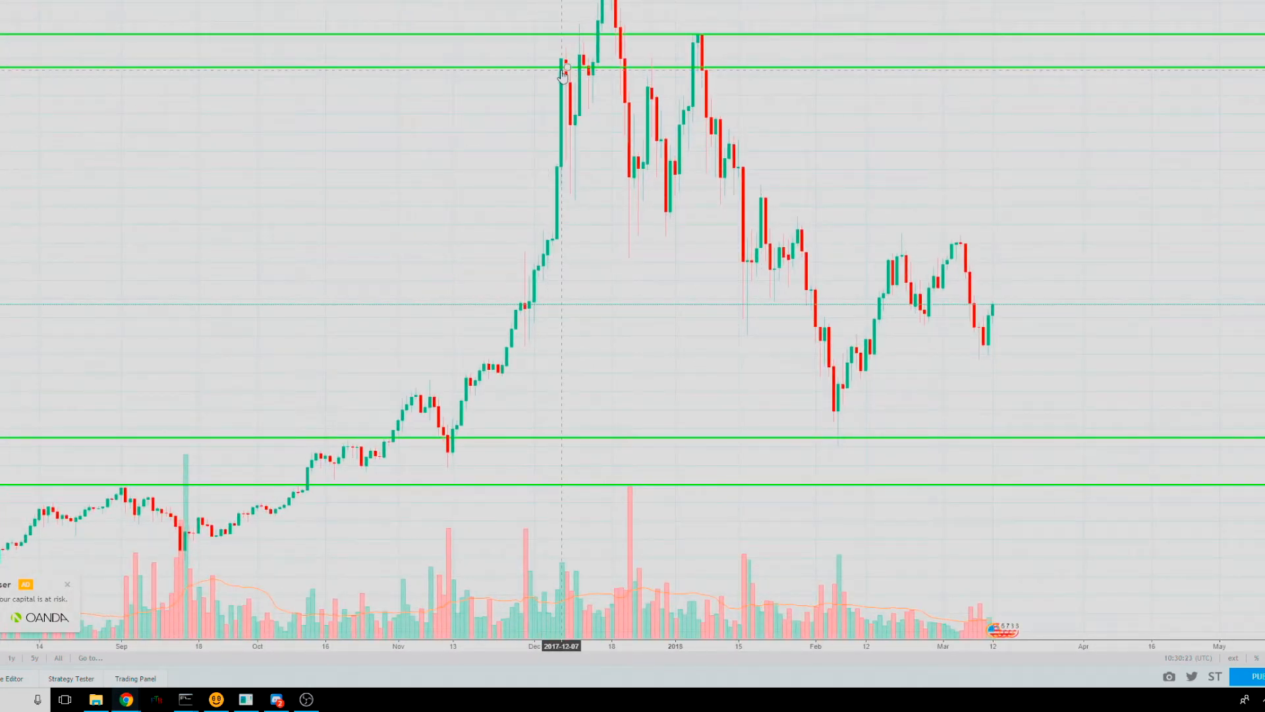
pyautogui.scroll(5, 551, 71)
pyautogui.moveTo(304, 117); pyautogui.dragTo(773, 179)
pyautogui.scroll(6, 500, 146)
pyautogui.moveTo(251, 130); pyautogui.dragTo(784, 192)
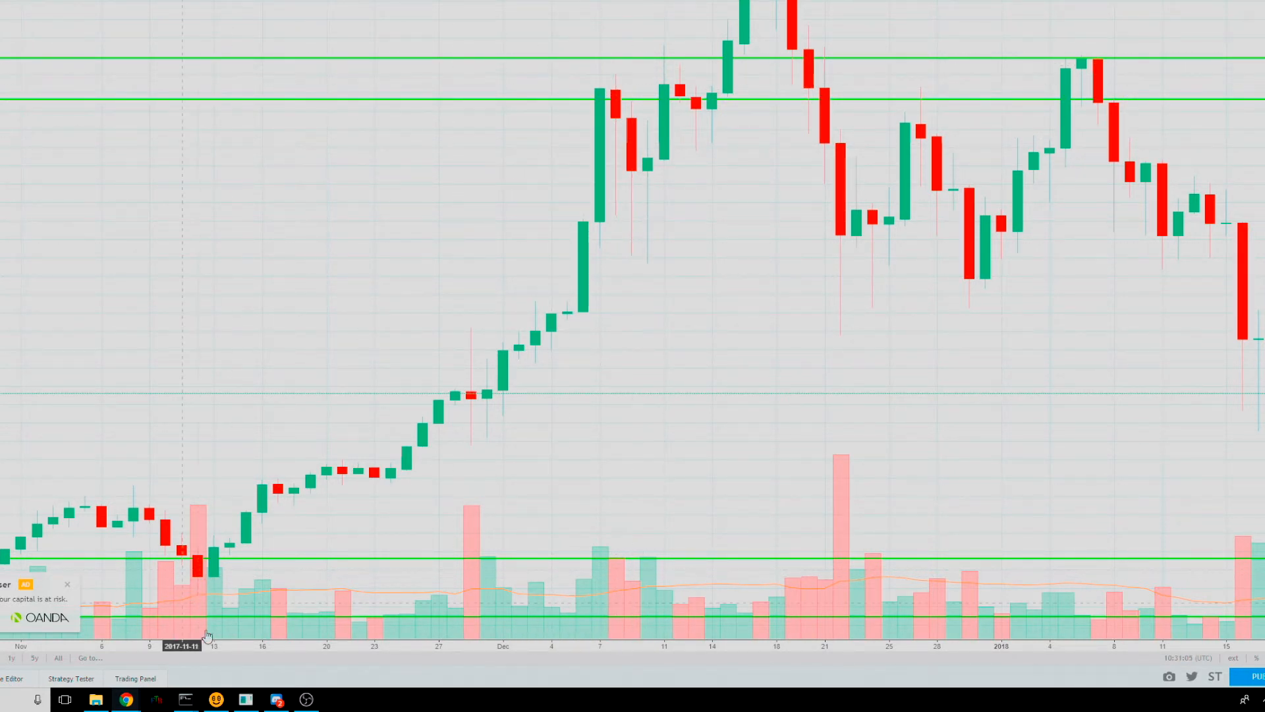
pyautogui.moveTo(285, 704)
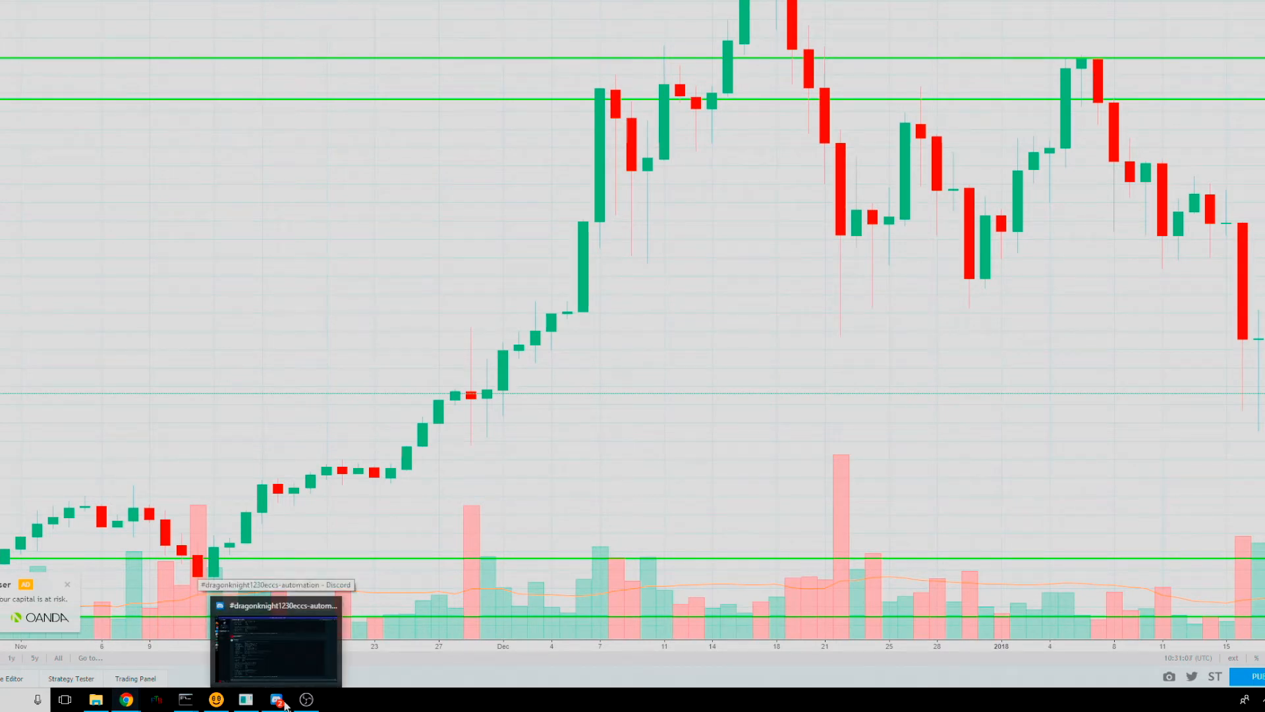
pyautogui.click(277, 702)
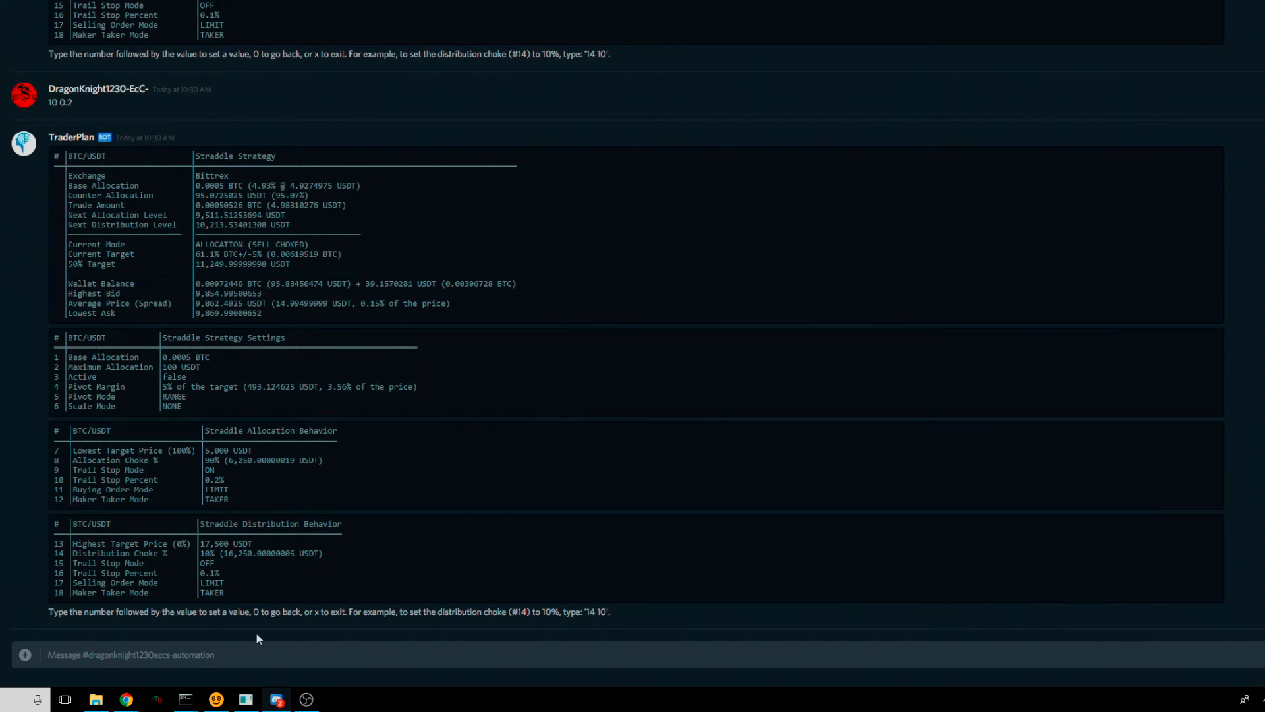
# Switch back to the TradingView chart, show the full price range since 2017, and take the volume bars off the chart.
pyautogui.click(128, 700)
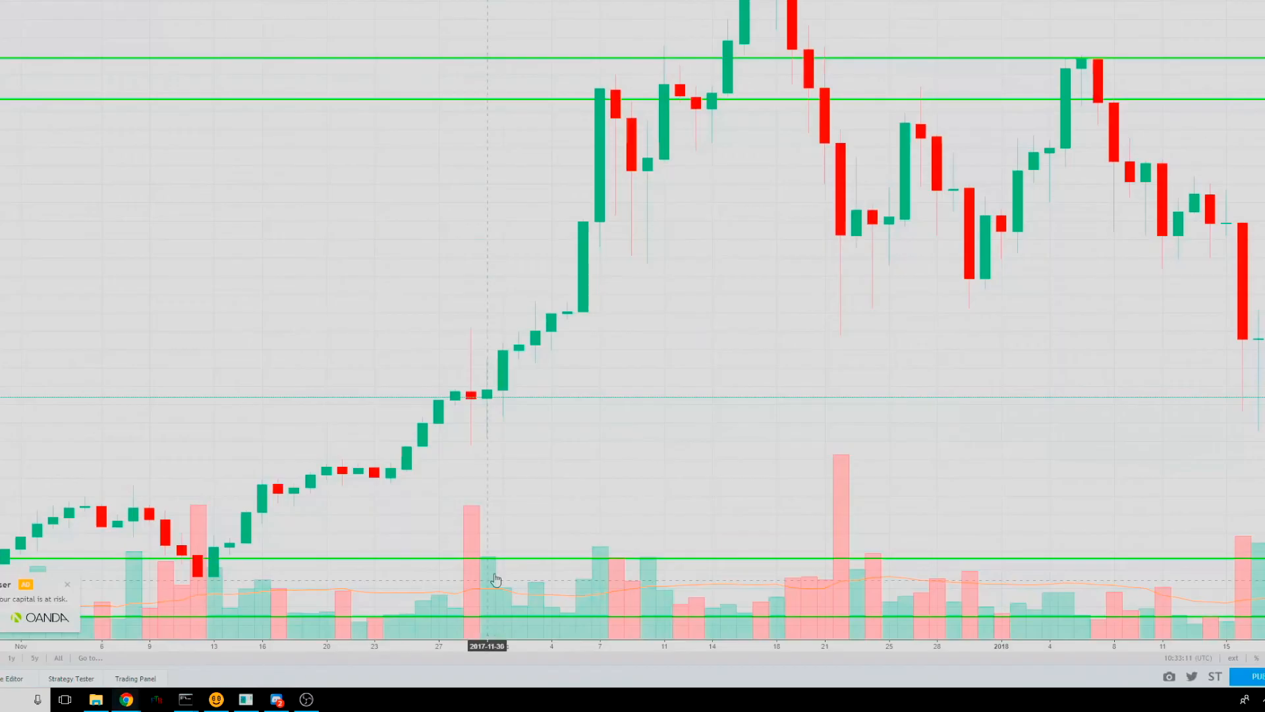
pyautogui.scroll(-8, 637, 459)
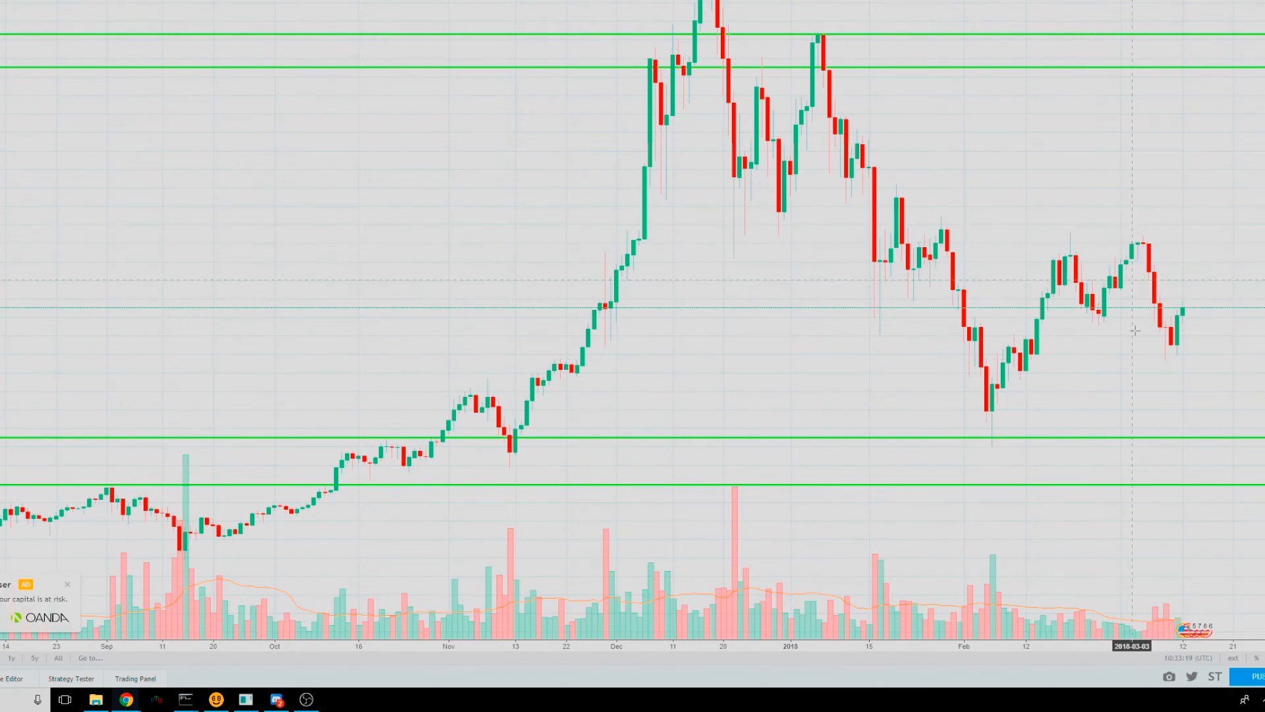
pyautogui.scroll(-4, 807, 237)
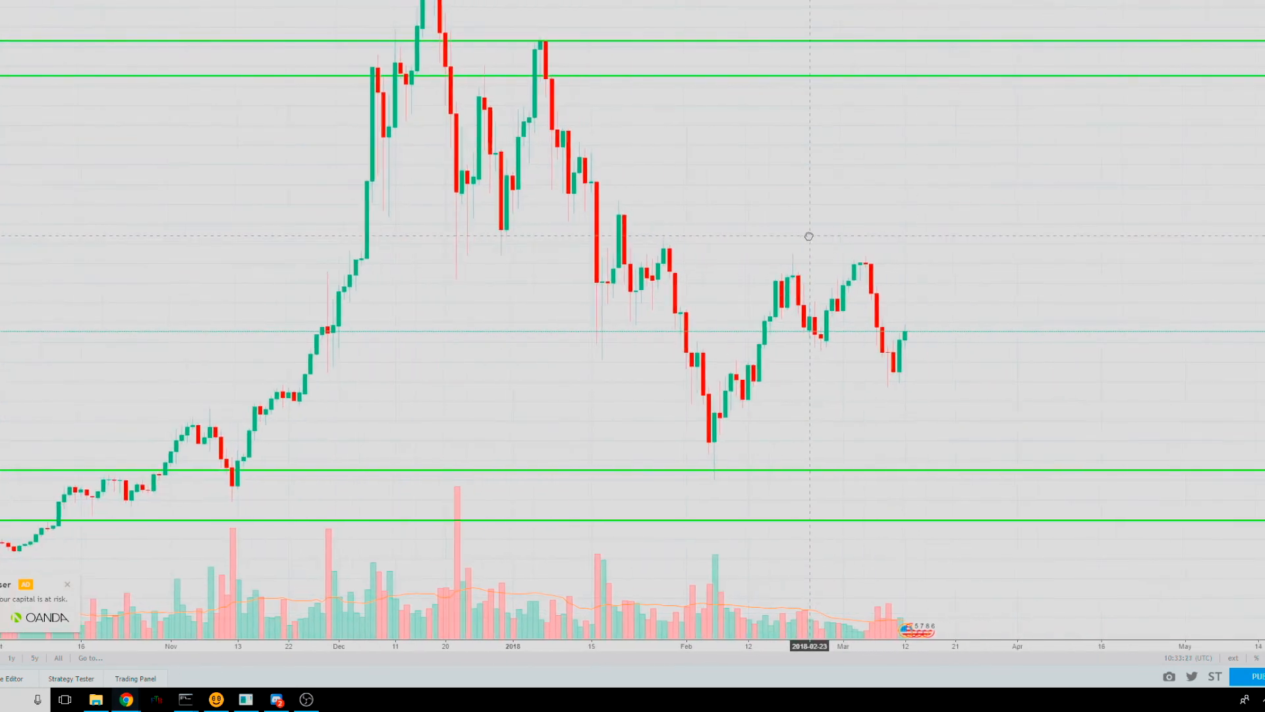
pyautogui.scroll(-3, 804, 237)
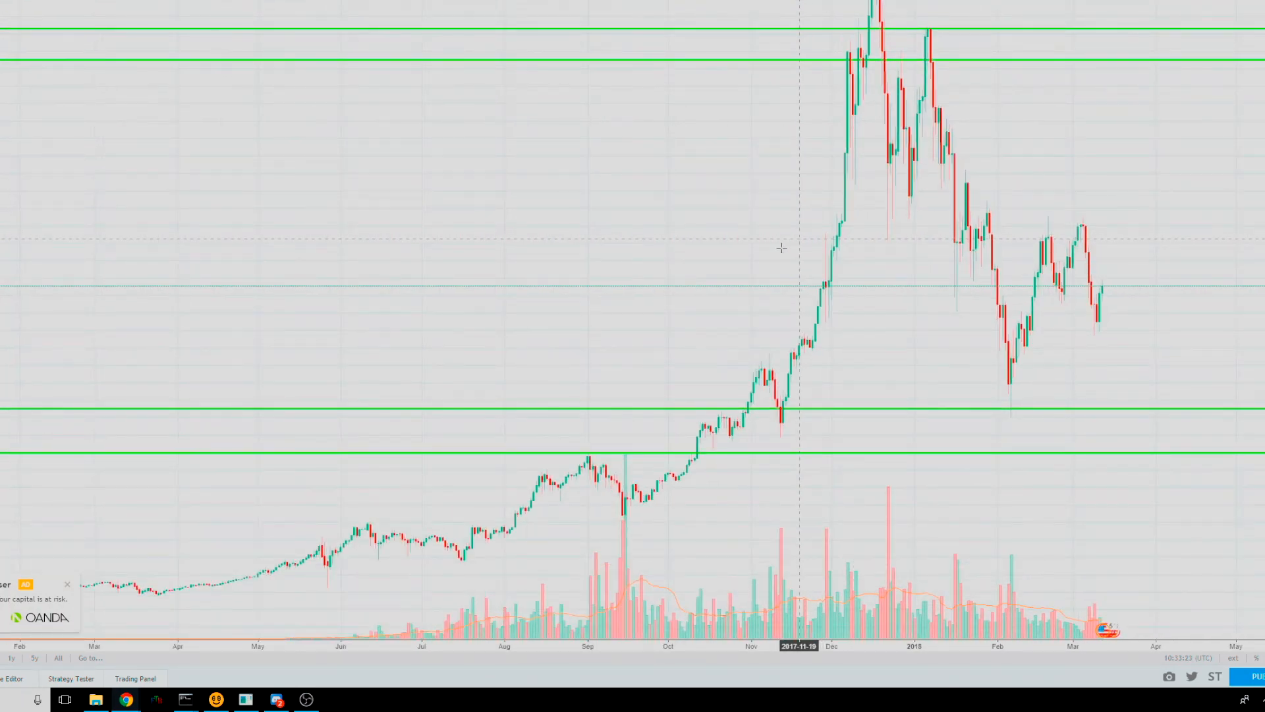
pyautogui.scroll(-3, 758, 273)
pyautogui.scroll(1, 768, 268)
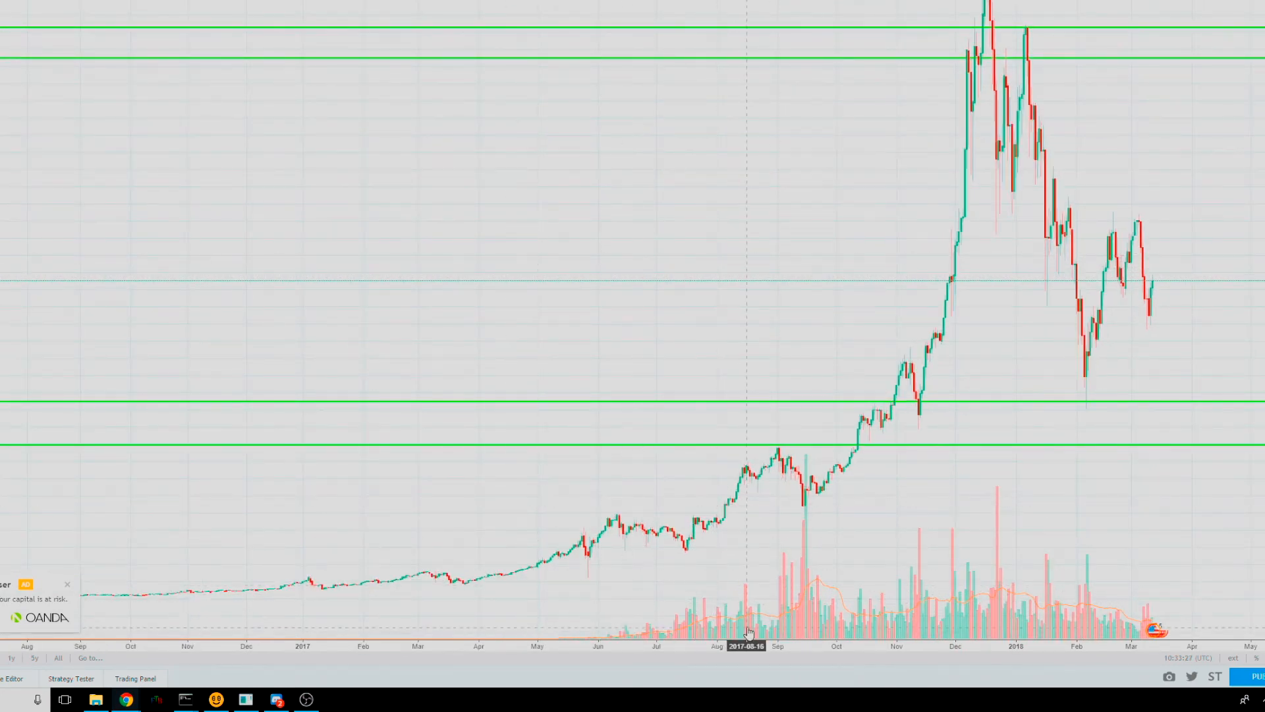
pyautogui.rightClick(492, 292)
pyautogui.moveTo(579, 584)
pyautogui.click(691, 582)
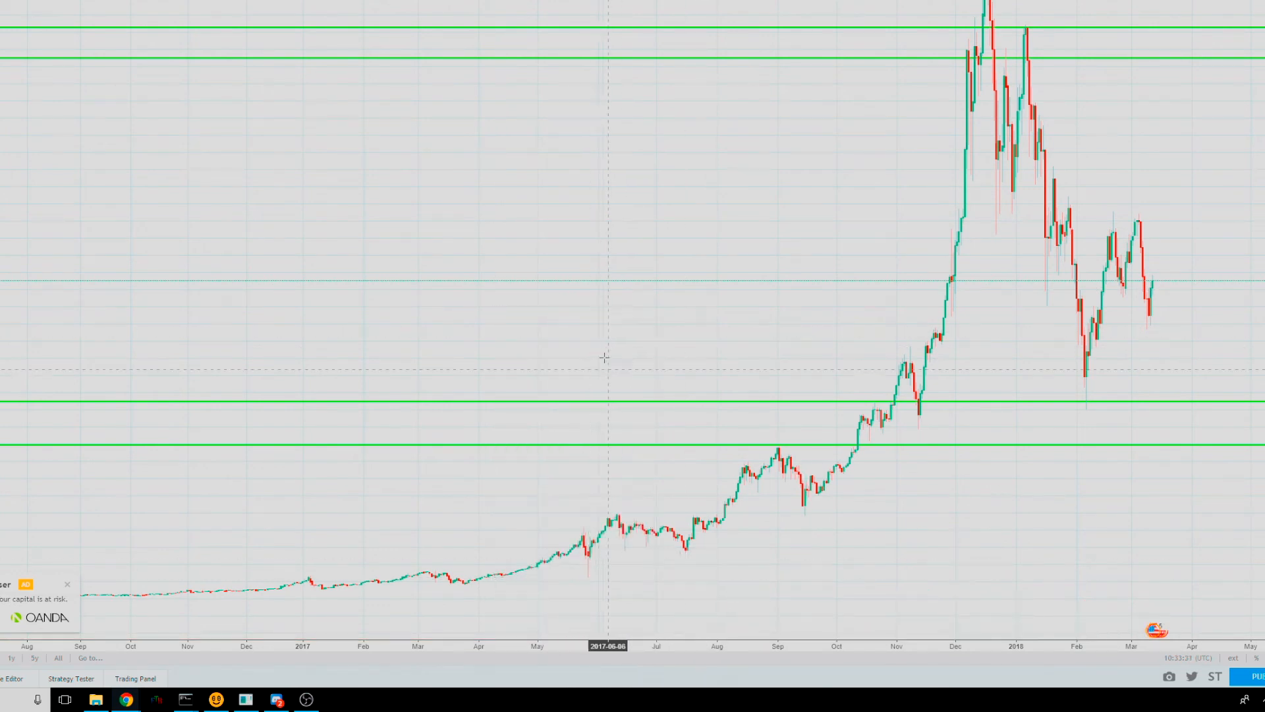
# Remove all drawn horizontal lines from the BTC price chart.
pyautogui.rightClick(603, 359)
pyautogui.moveTo(679, 597)
pyautogui.click(807, 613)
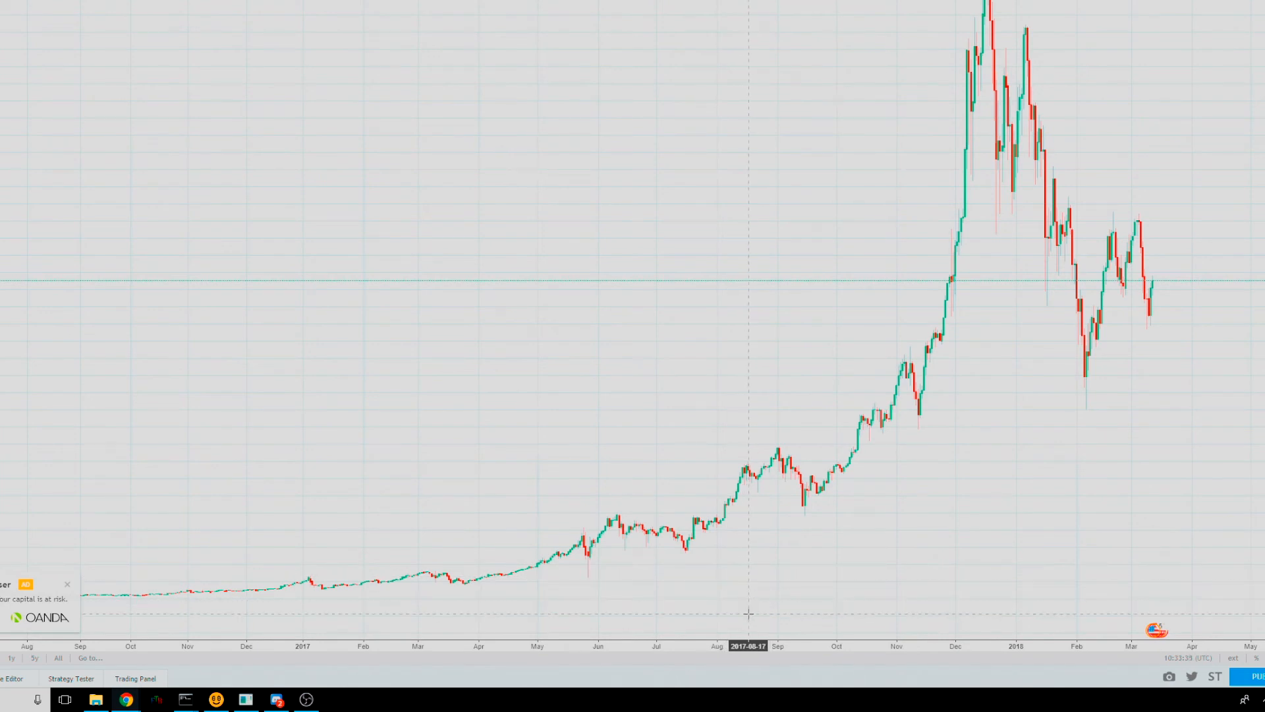
# Draw two green horizontal lines on the chart, one just below the 2016 candles and one just above the current price.
pyautogui.press('super')
pyautogui.press('super')
pyautogui.click(743, 616)
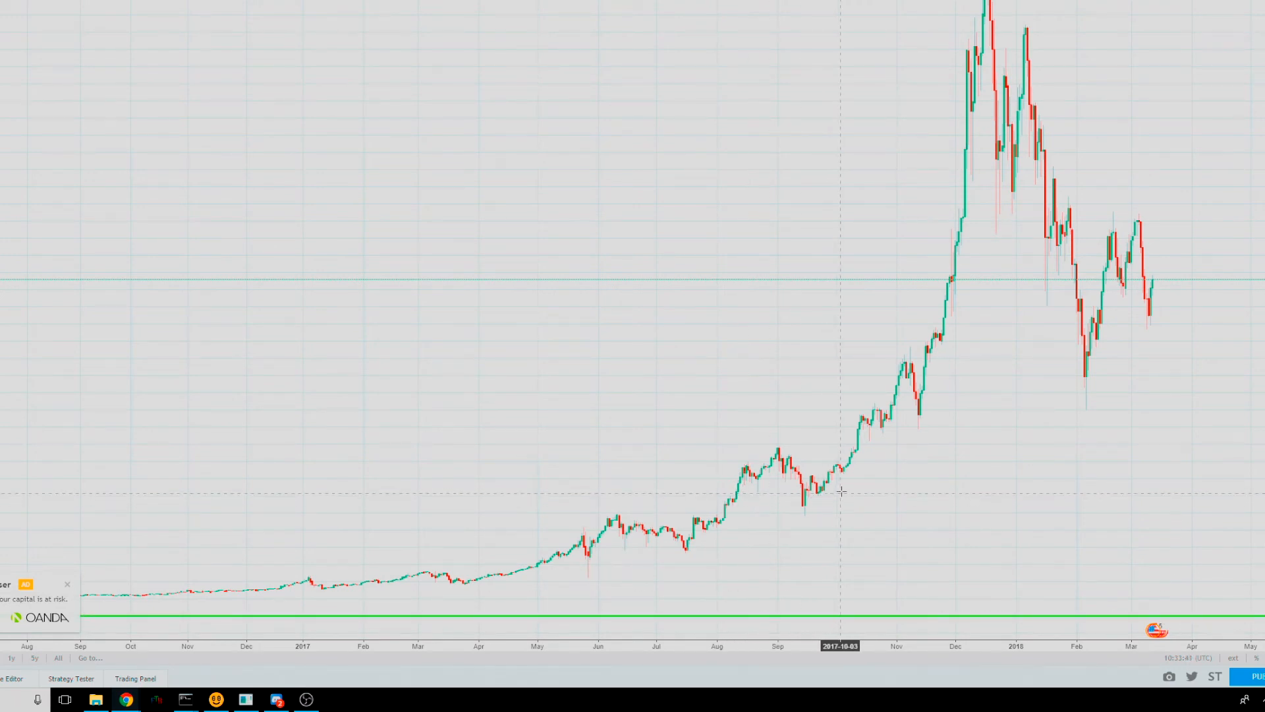
pyautogui.click(886, 273)
# Add two horizontal lines between the outer ones, at the early September 2017 high and at the early November 2017 high.
pyautogui.moveTo(700, 382); pyautogui.dragTo(1008, 359)
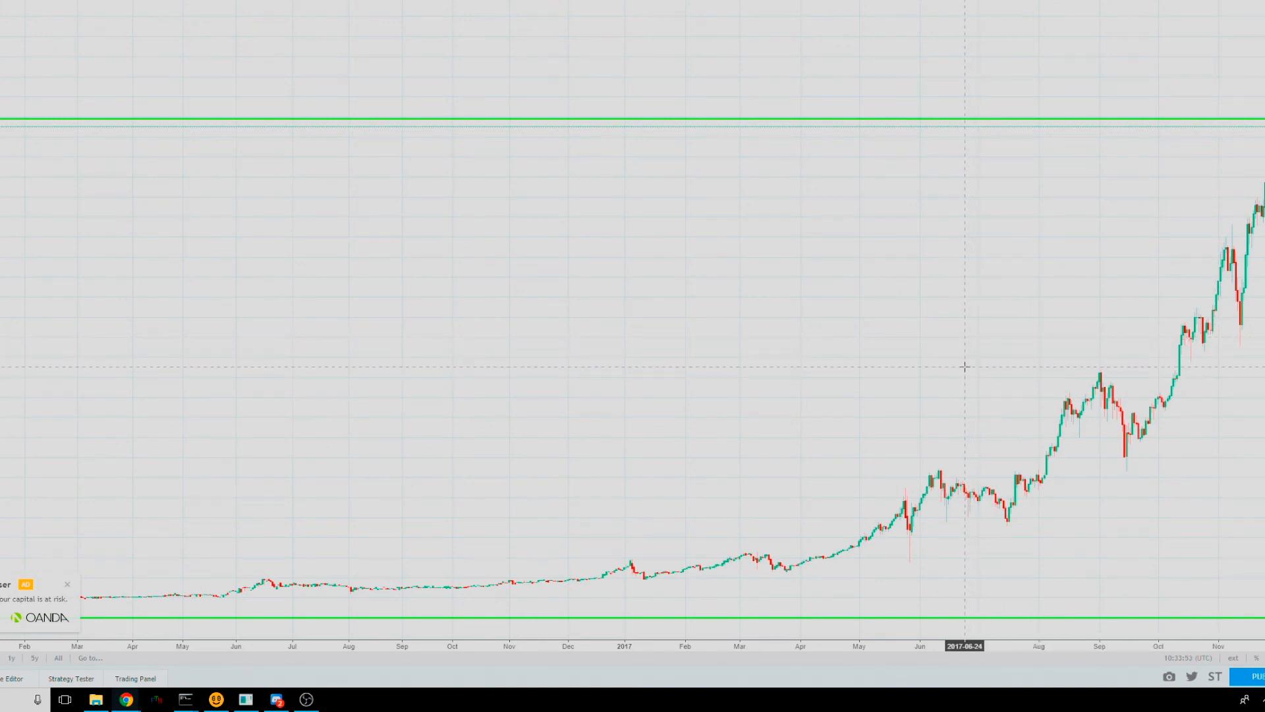
pyautogui.click(964, 366)
pyautogui.click(875, 457)
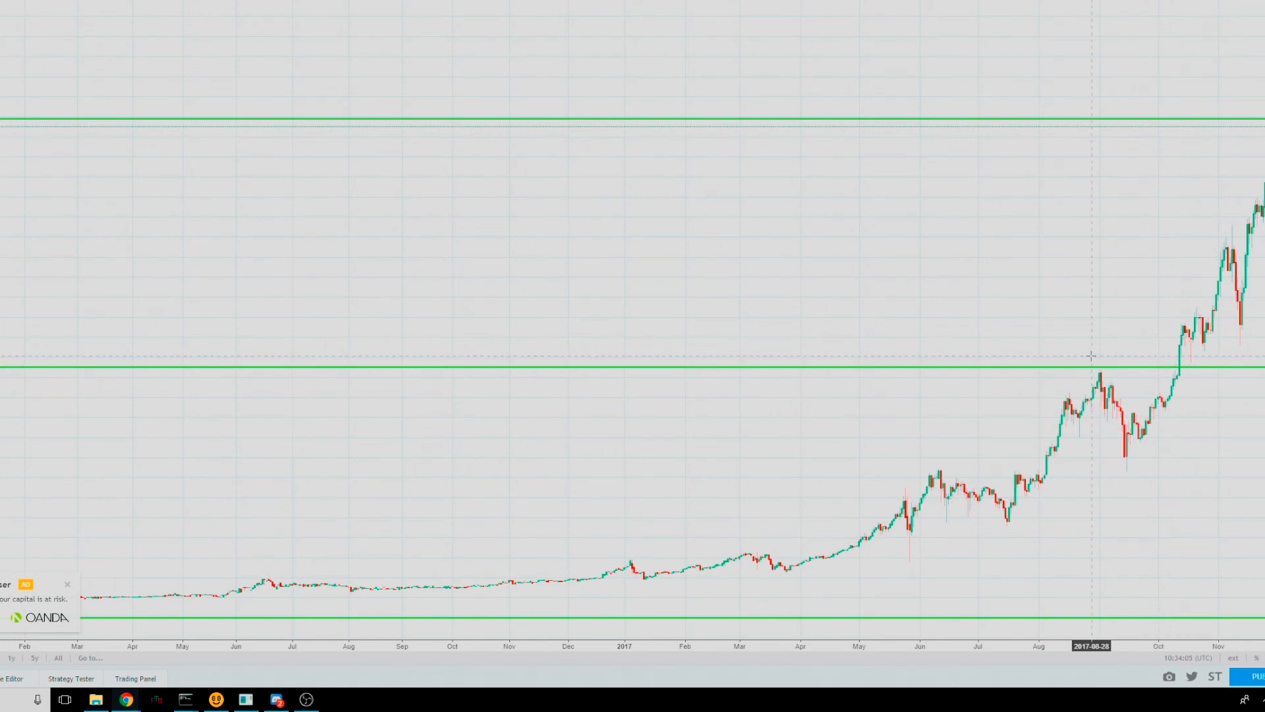
pyautogui.click(944, 228)
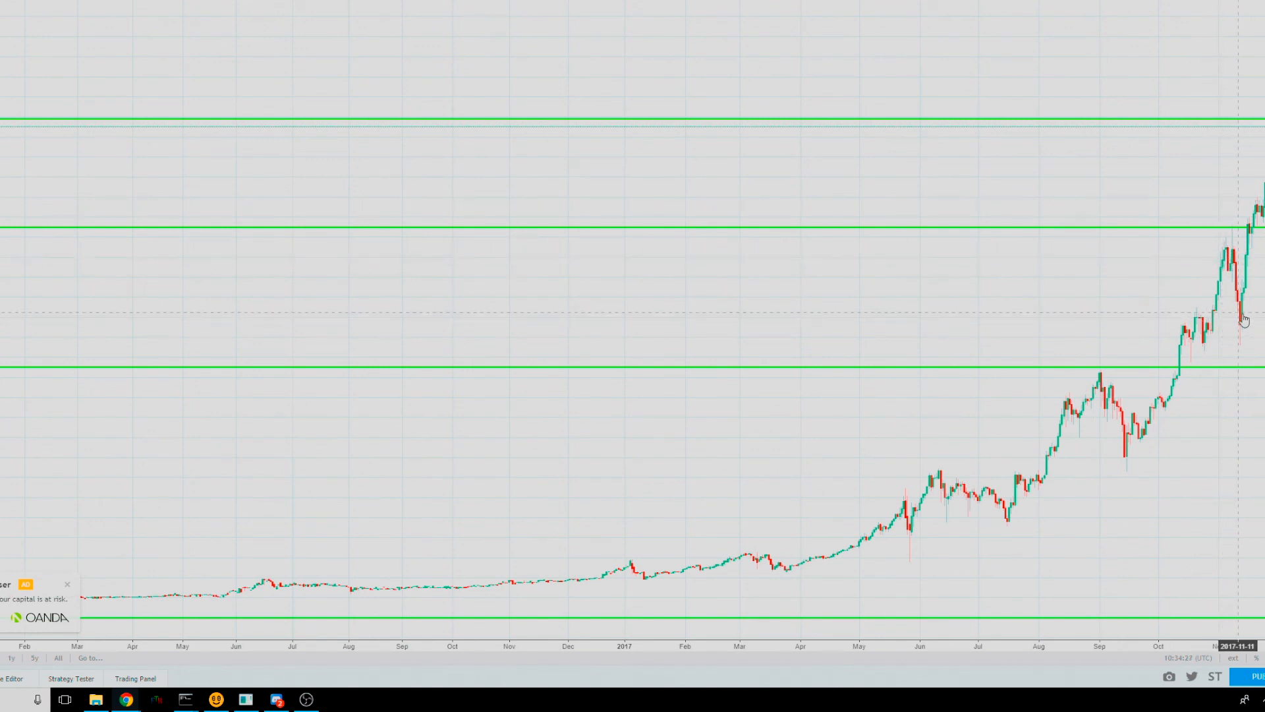
pyautogui.moveTo(983, 319); pyautogui.dragTo(915, 325)
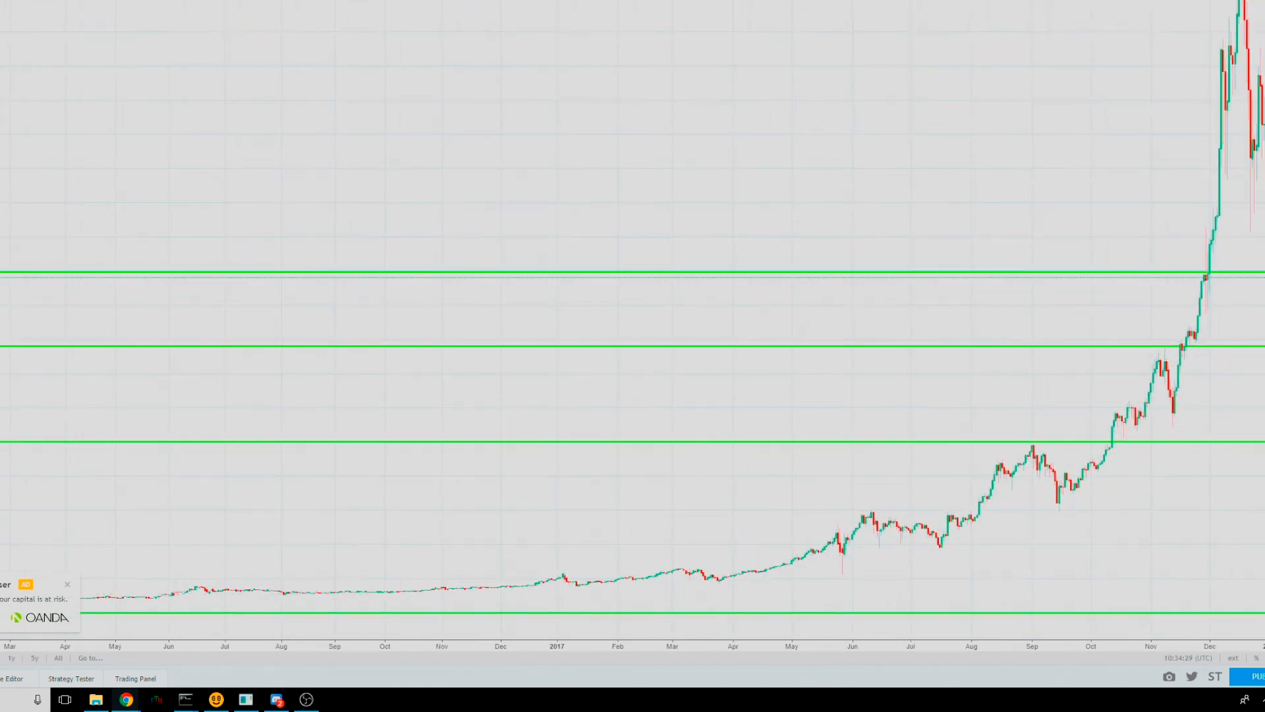
# Switch to Discord to review the BTC/USDT straddle strategy settings, clearing the unsent "3" from the message.
pyautogui.click(276, 699)
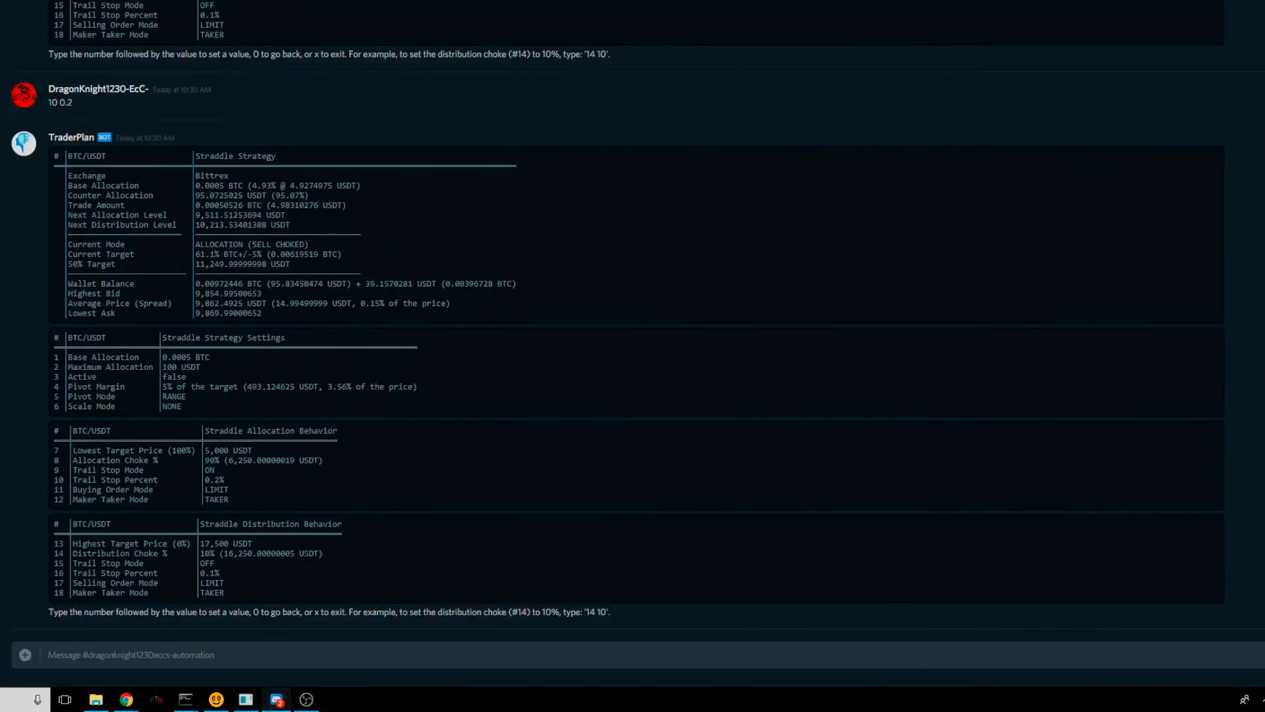
pyautogui.write('3')
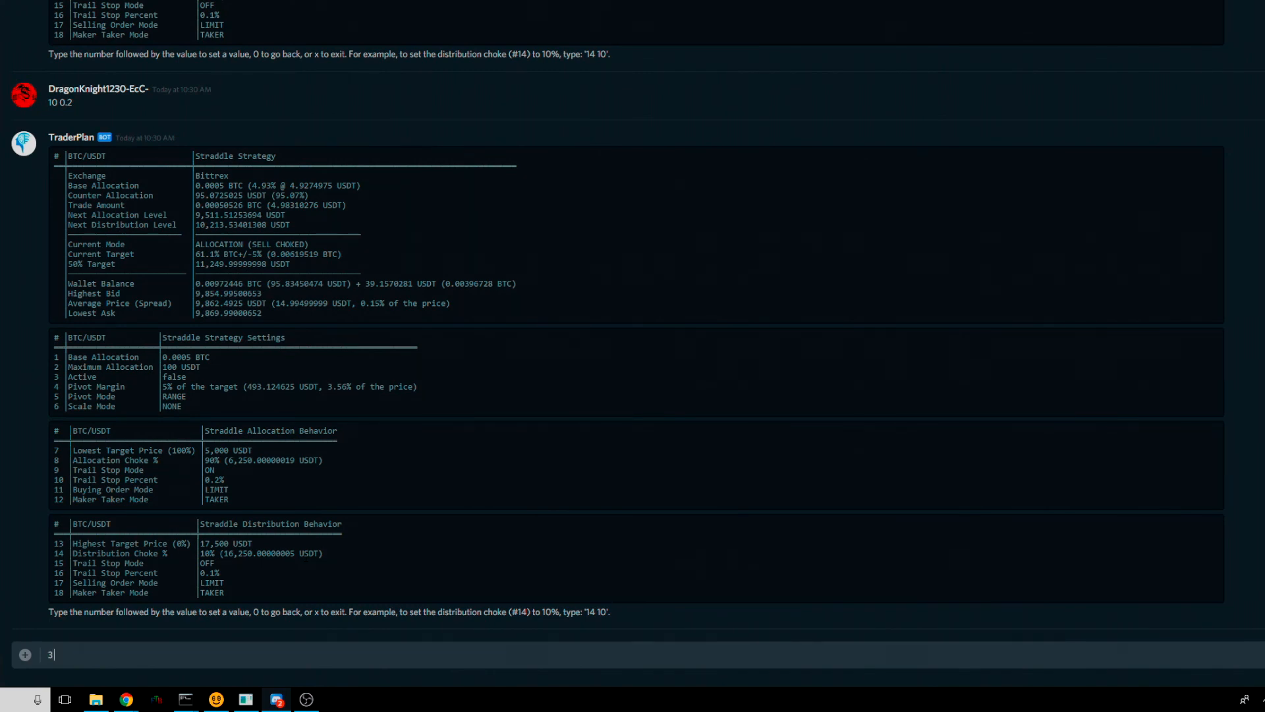
pyautogui.press('BackSpace')
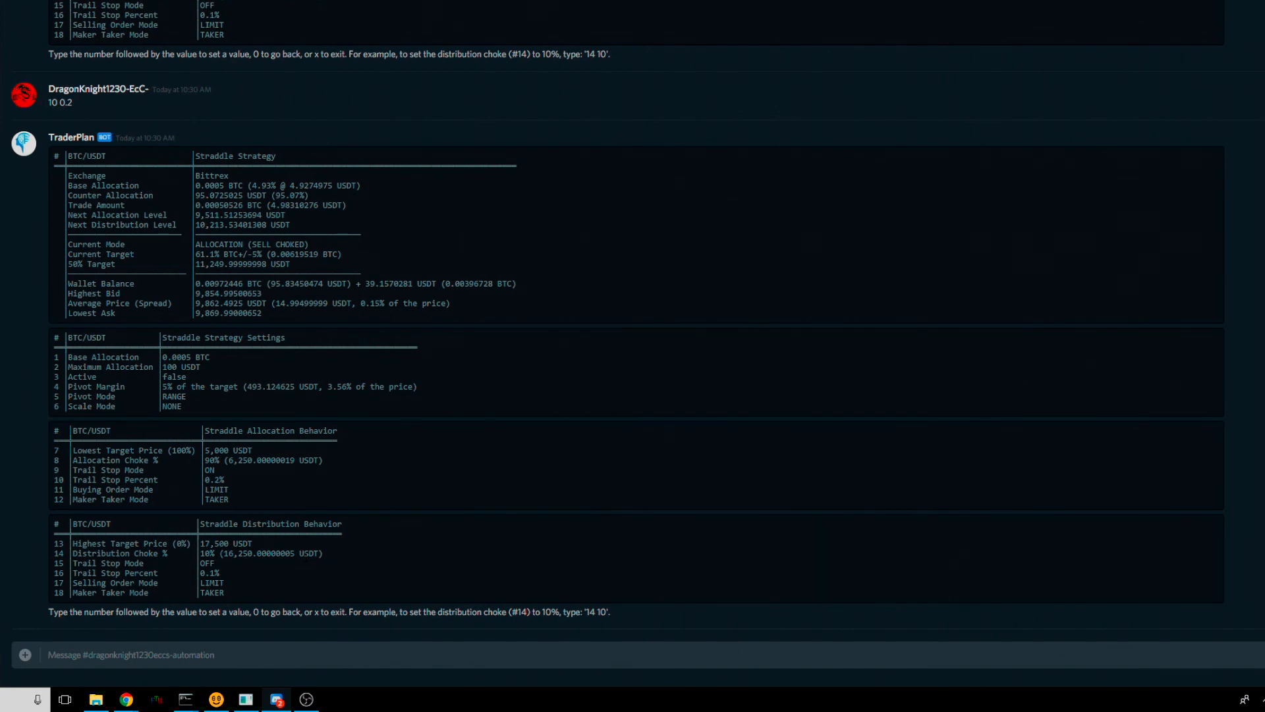